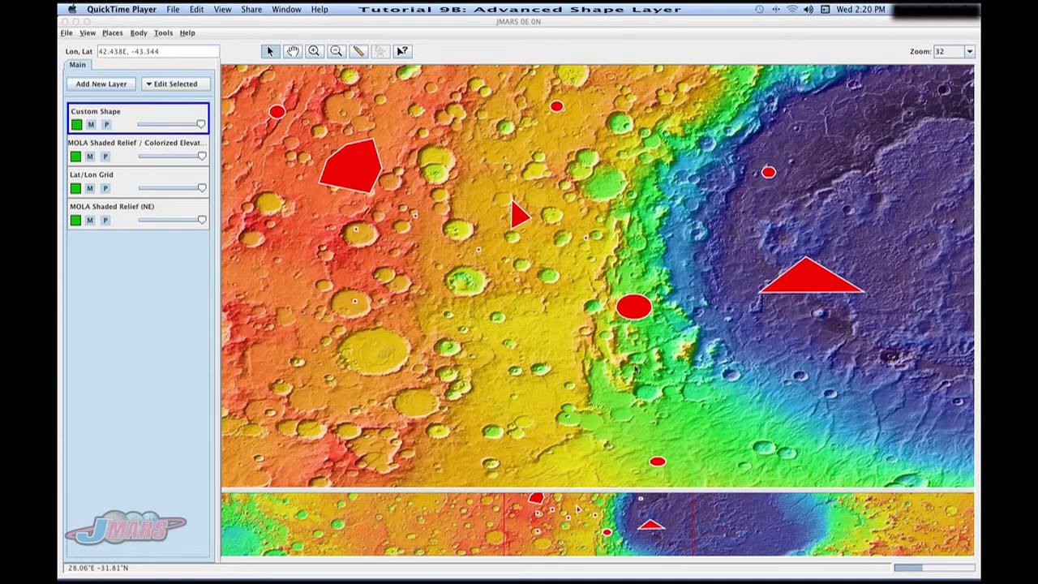
Open the Edit Columns editor for the Custom Shape layer's features.
click(288, 314)
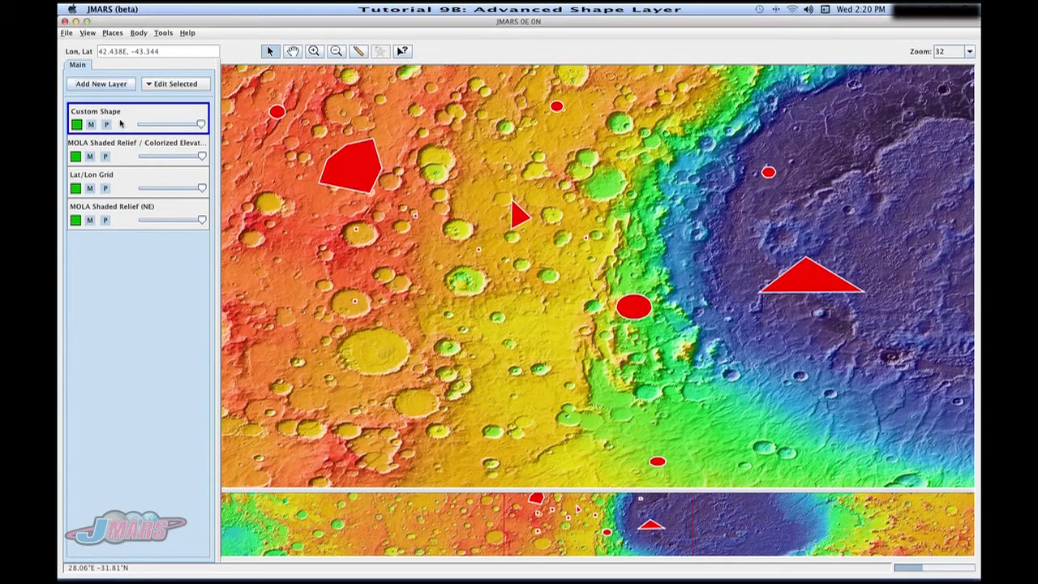
double_click(120, 124)
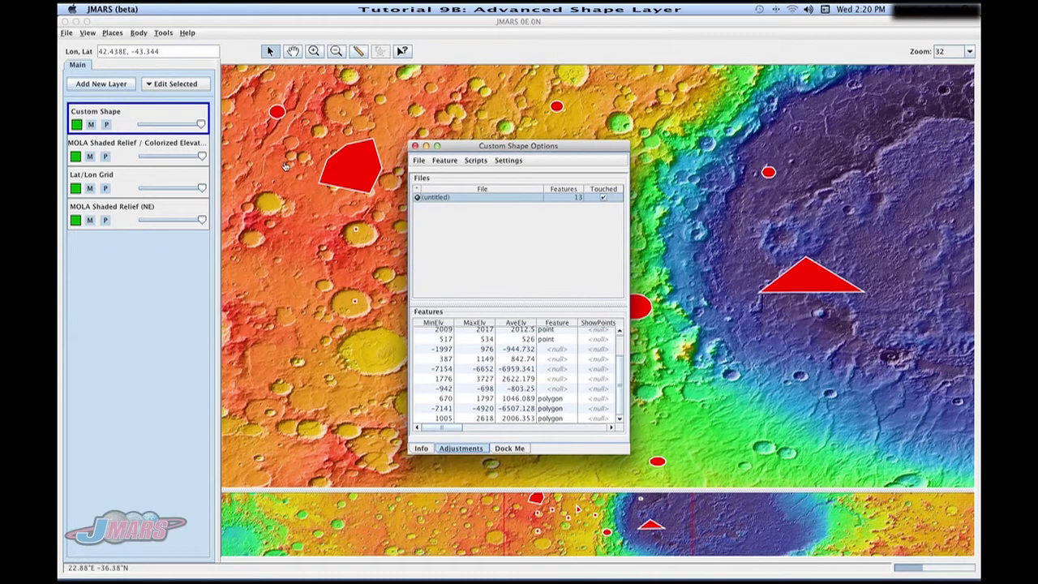
click(445, 160)
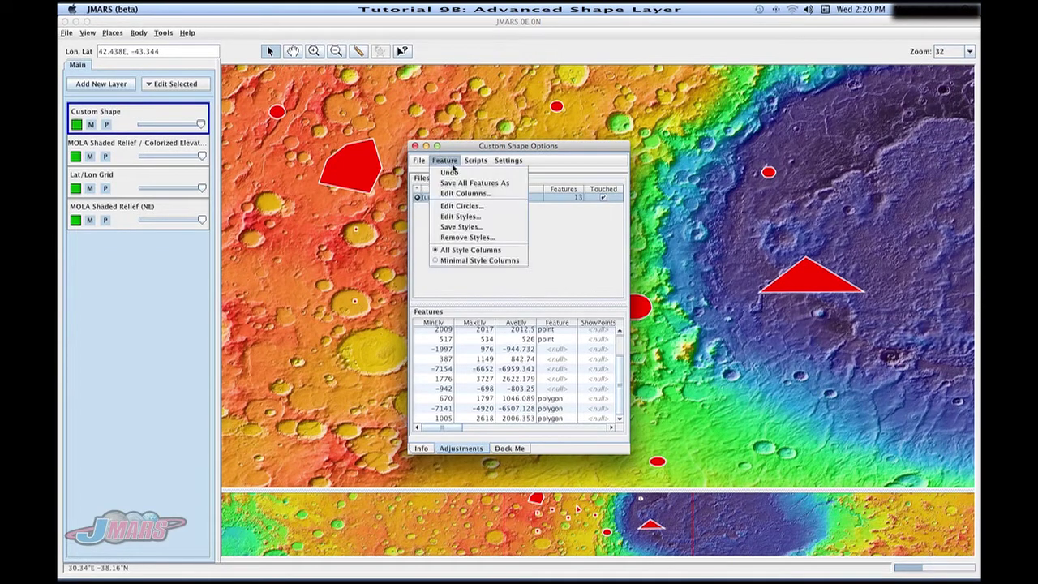
click(464, 195)
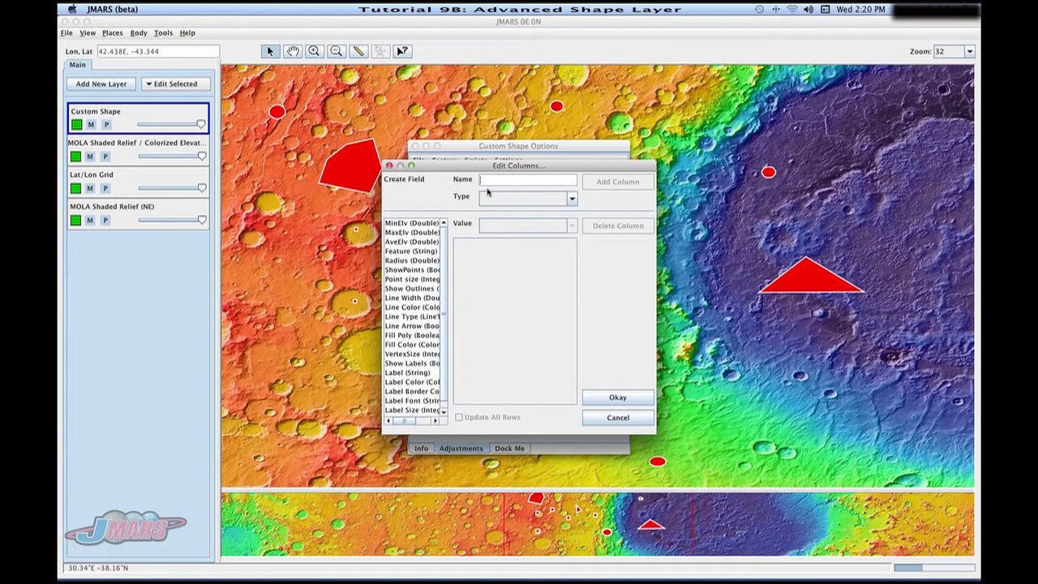
Name the new column StDev and set its type to Map Sampling.
text(StDev)
click(501, 199)
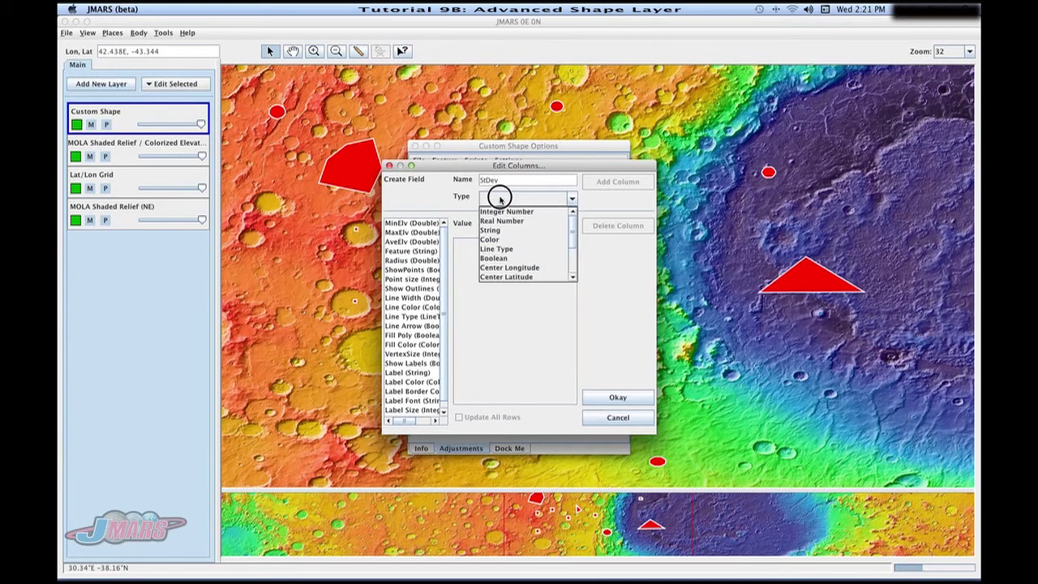
click(566, 239)
click(570, 202)
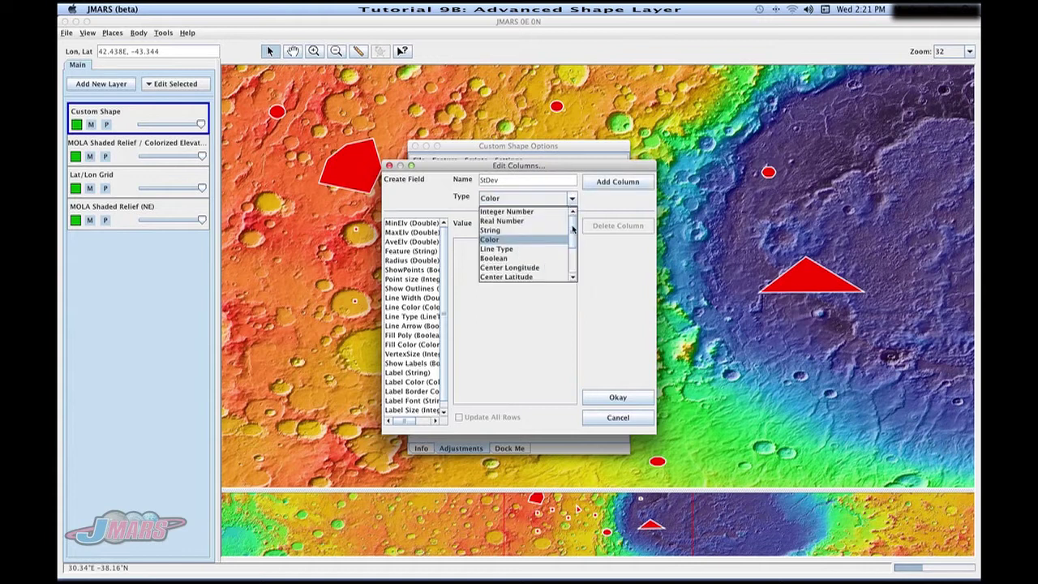
drag(573, 236, 562, 257)
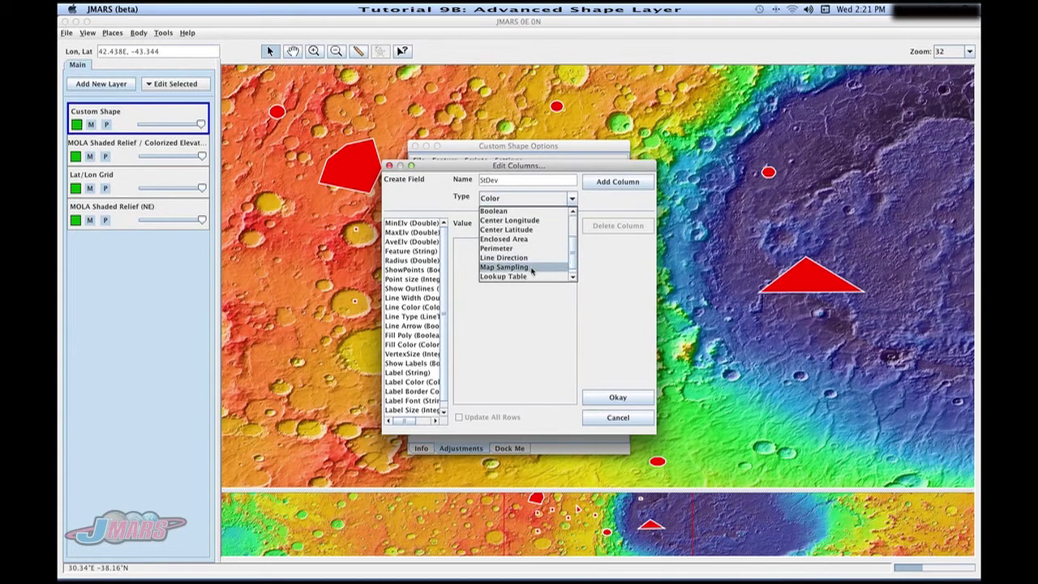
click(531, 267)
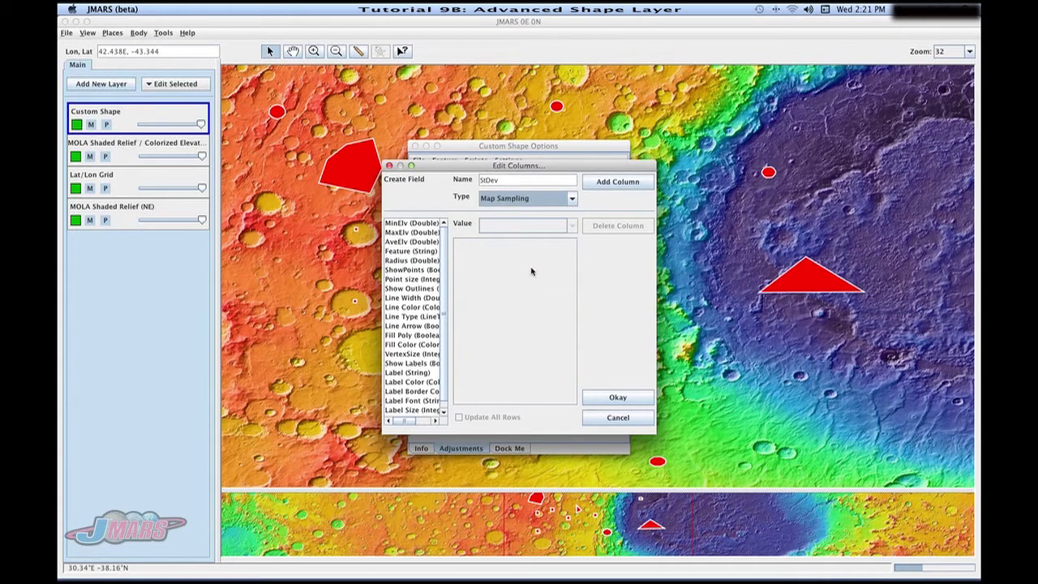
Add the StDev column sampling MOLA 128ppd Elevation at 128 ppd with the STDEV statistic.
click(598, 182)
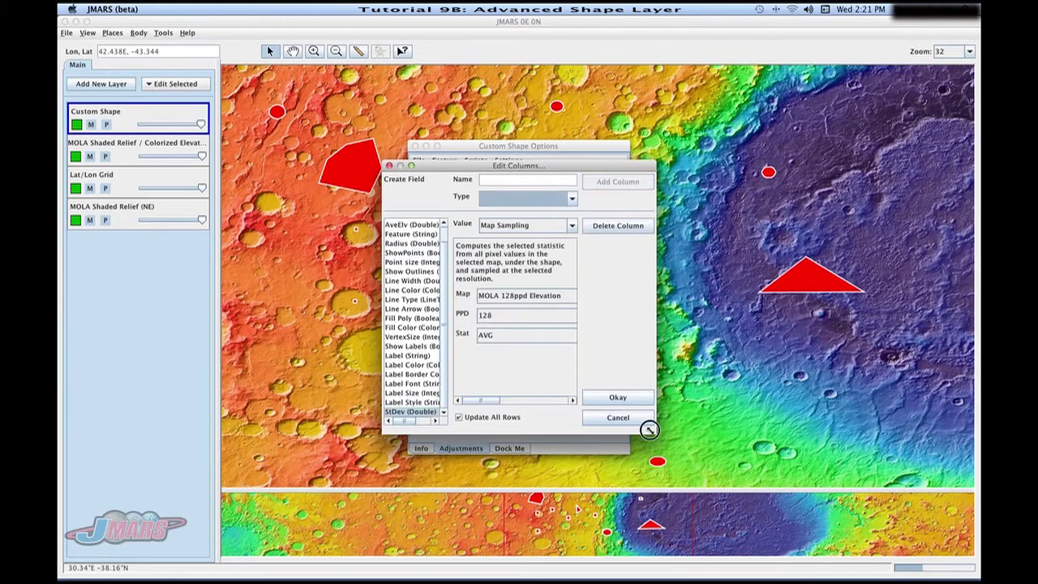
drag(653, 431, 842, 430)
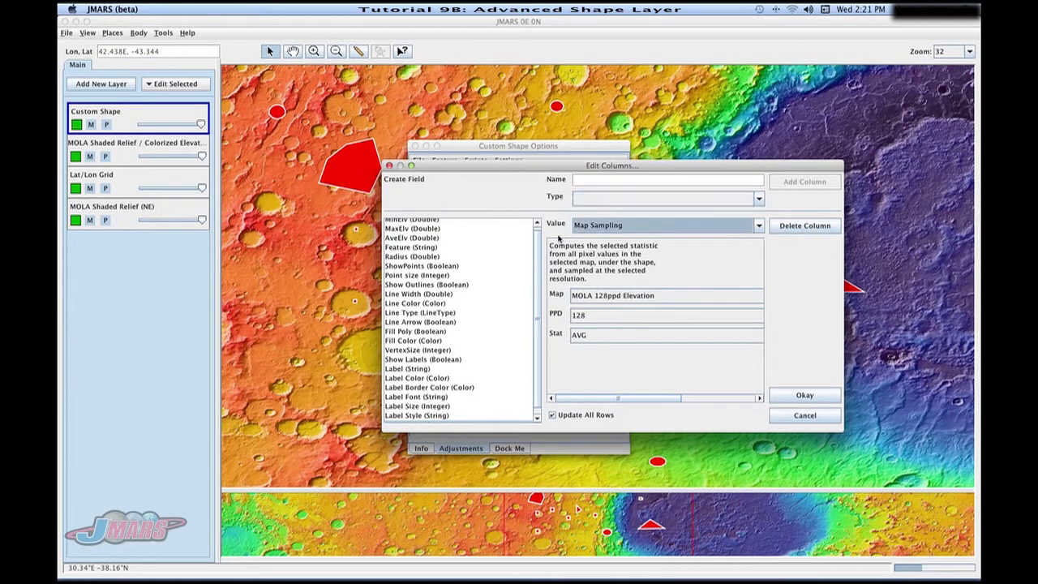
key(Tab)
click(581, 296)
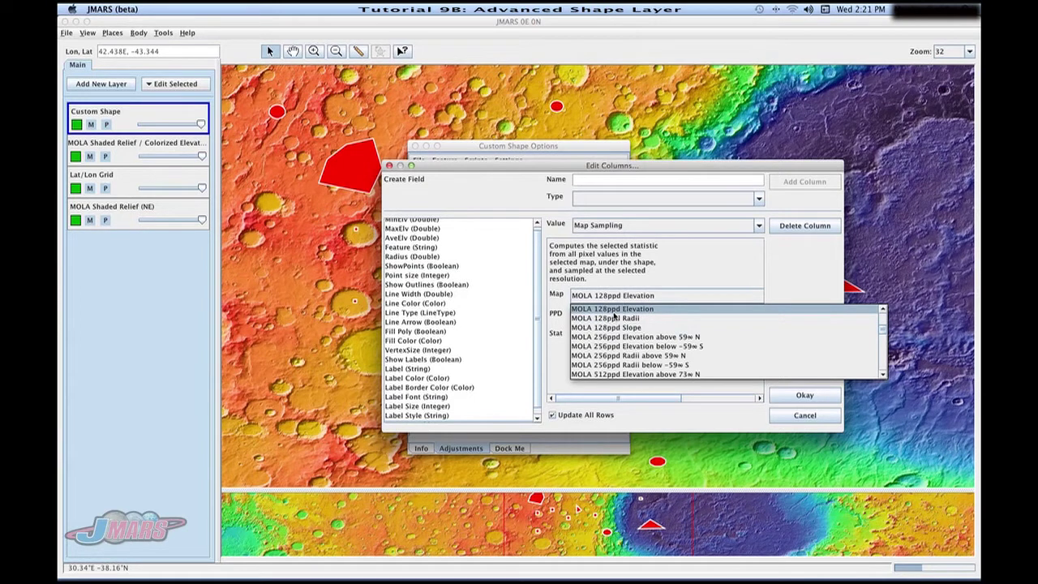
click(615, 310)
click(589, 324)
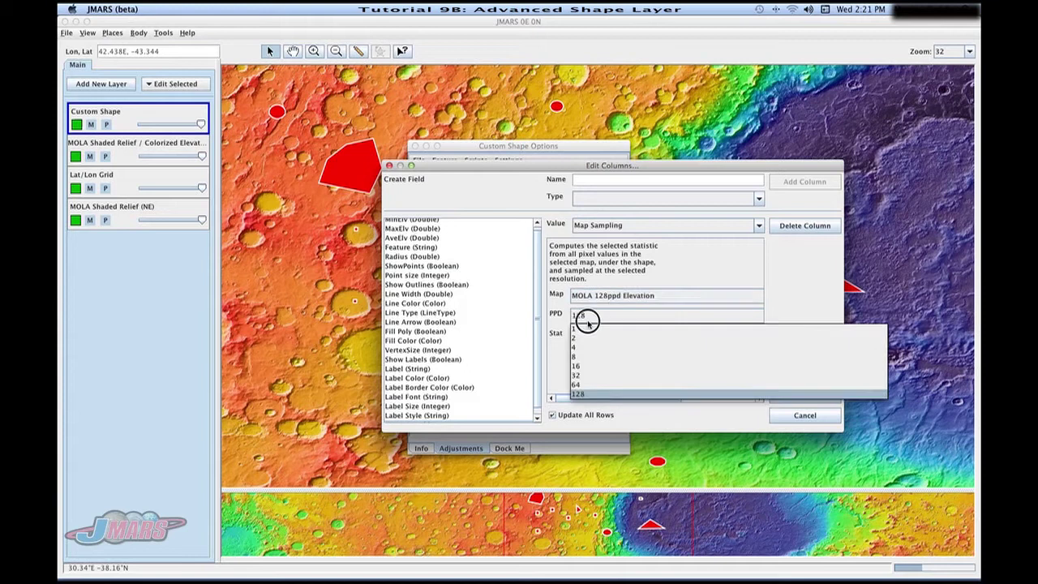
click(589, 322)
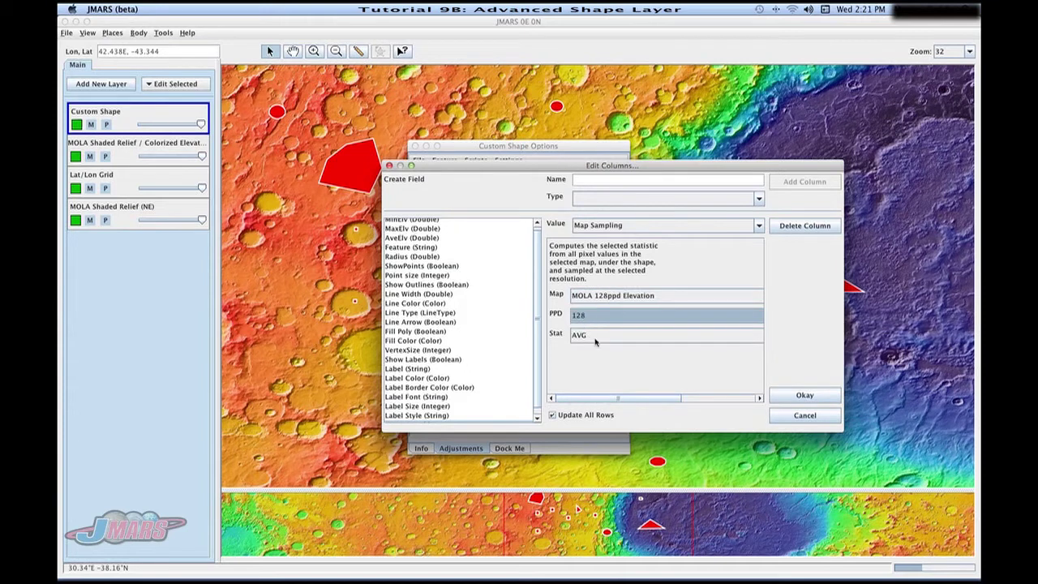
click(595, 336)
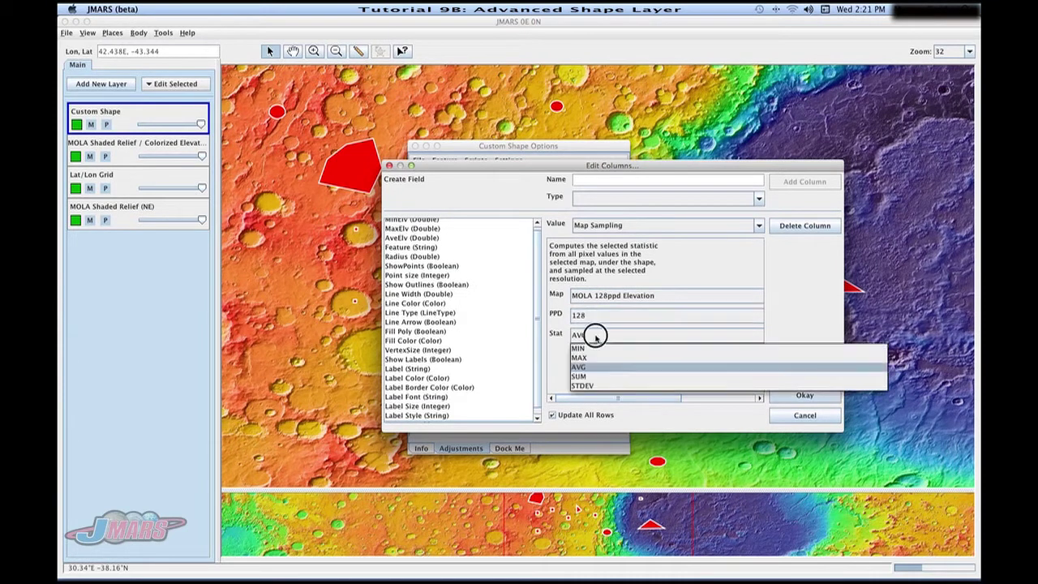
click(600, 388)
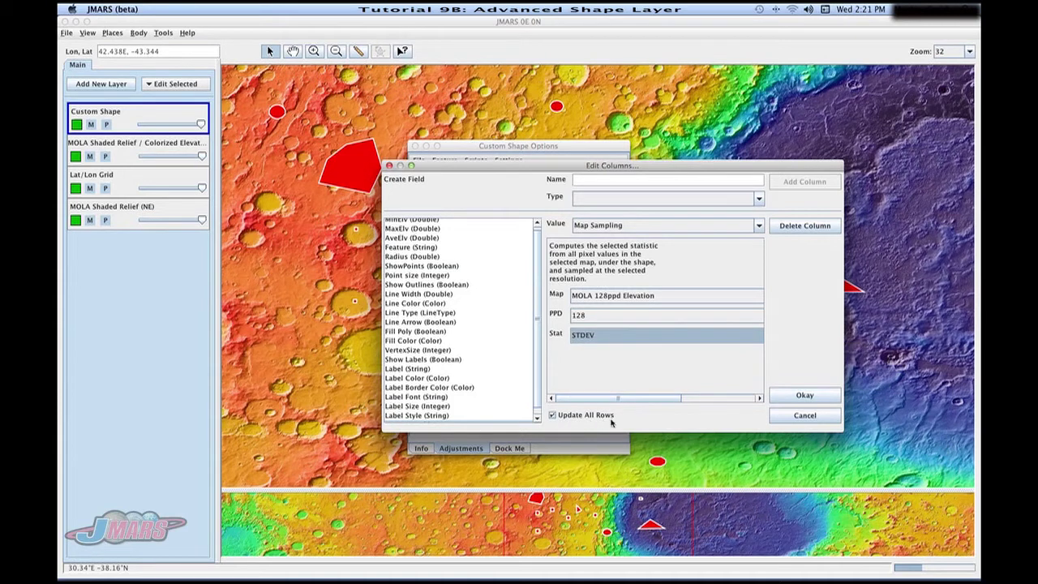
click(829, 396)
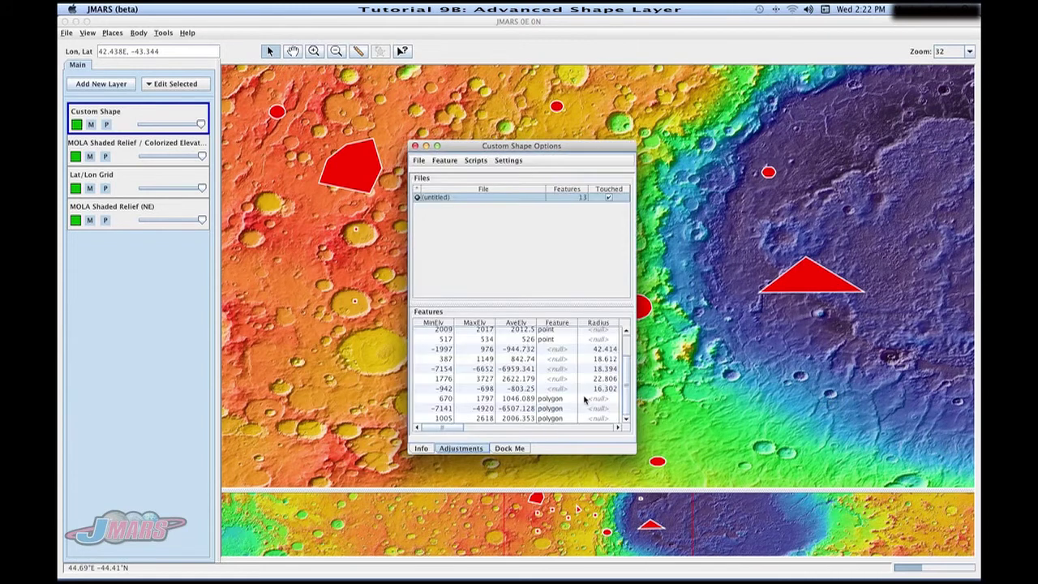
Dock the shape options beside the map, widen the panel, and sort features by StDev.
click(520, 451)
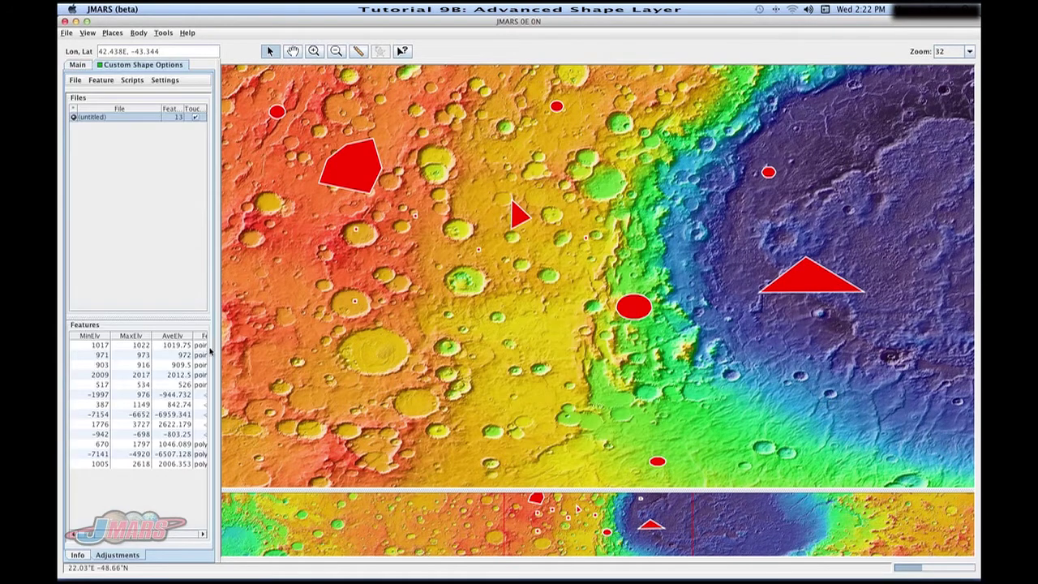
drag(215, 347, 318, 356)
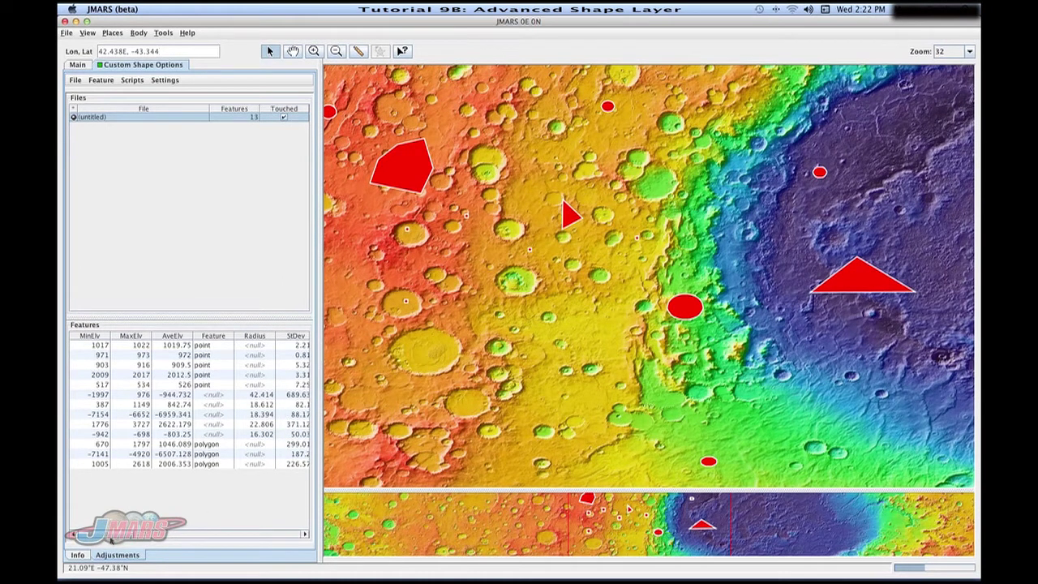
drag(112, 535, 118, 535)
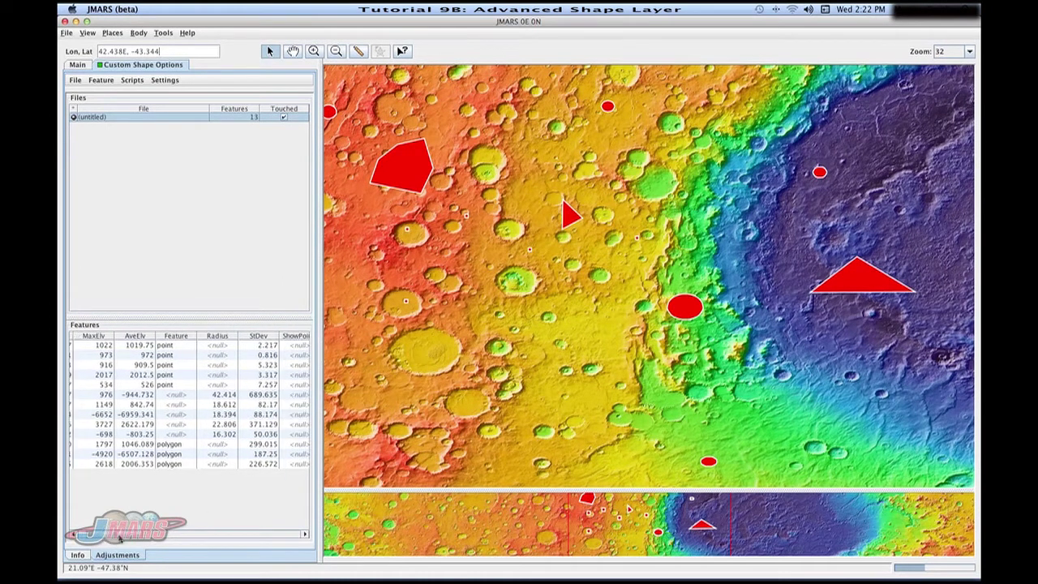
click(256, 337)
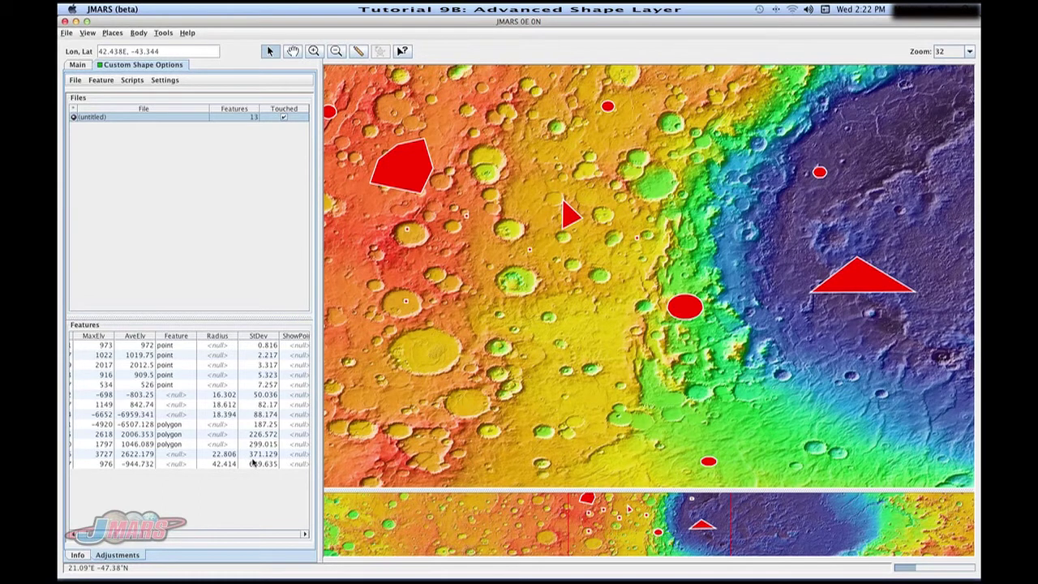
Draw a new four-corner polygon and a small circle beside it on the map.
right_click(503, 342)
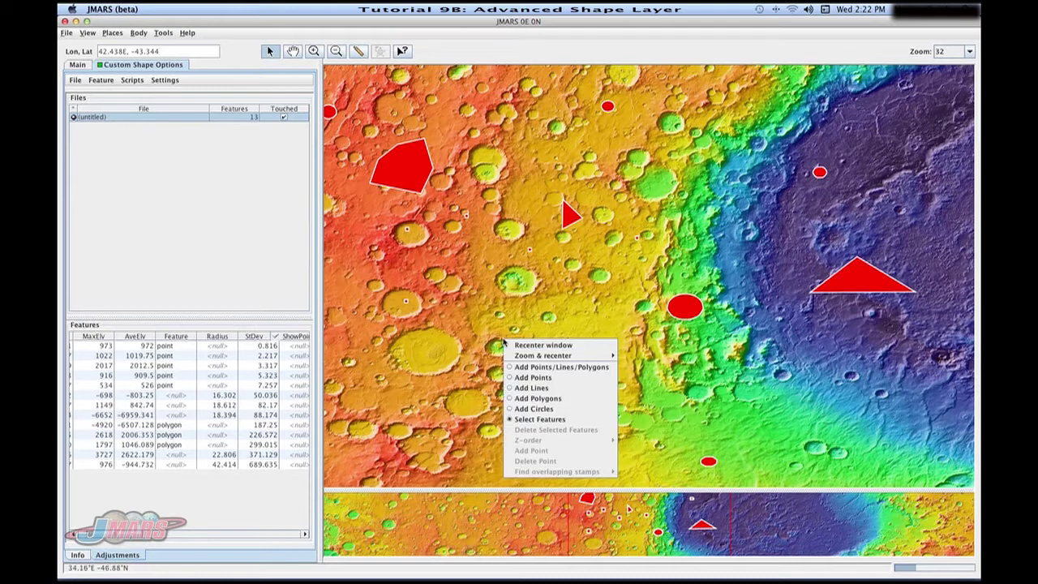
click(532, 370)
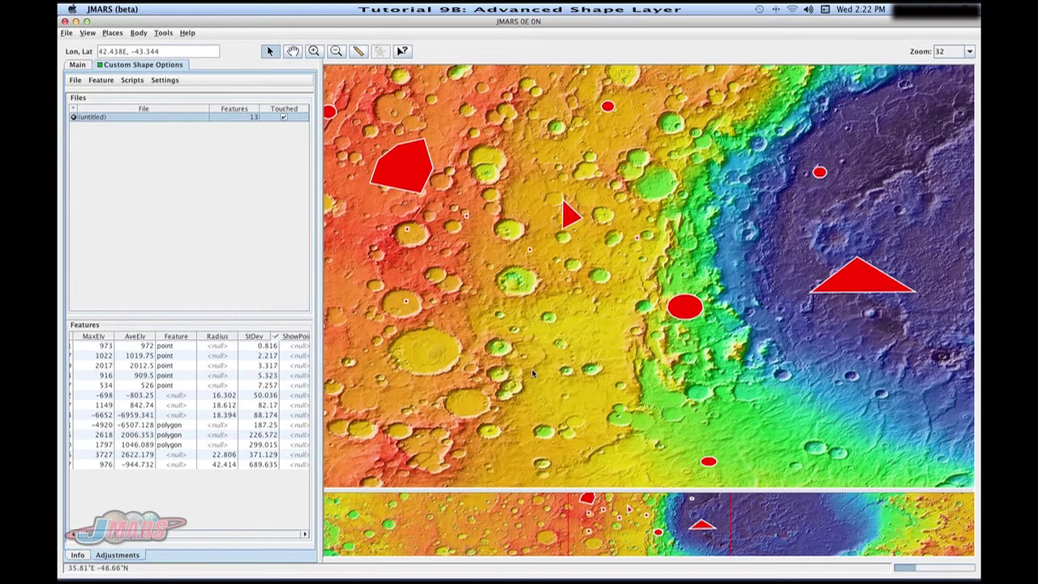
click(498, 347)
click(501, 313)
click(549, 316)
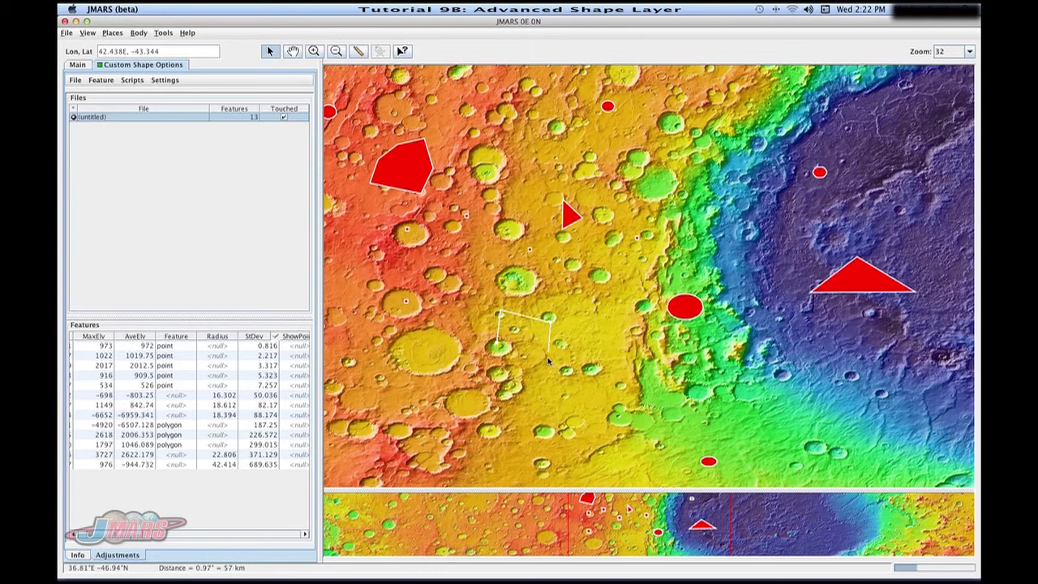
click(546, 358)
double_click(498, 346)
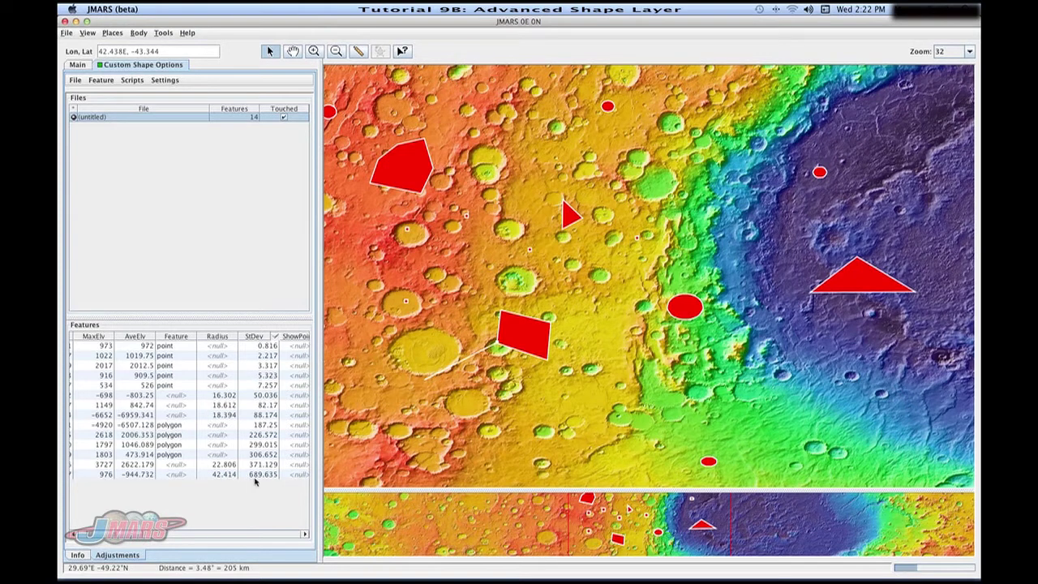
right_click(402, 408)
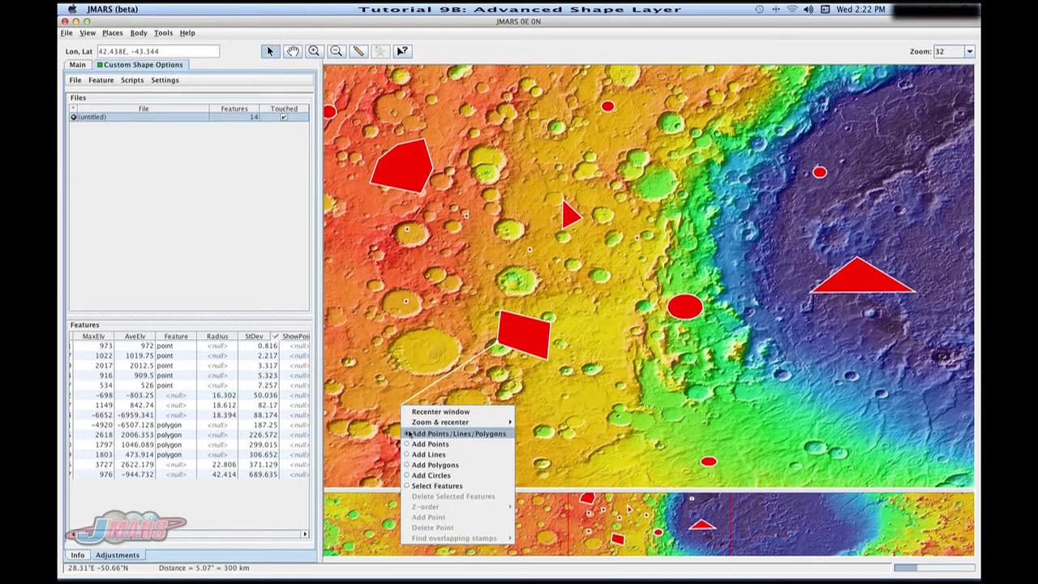
click(429, 476)
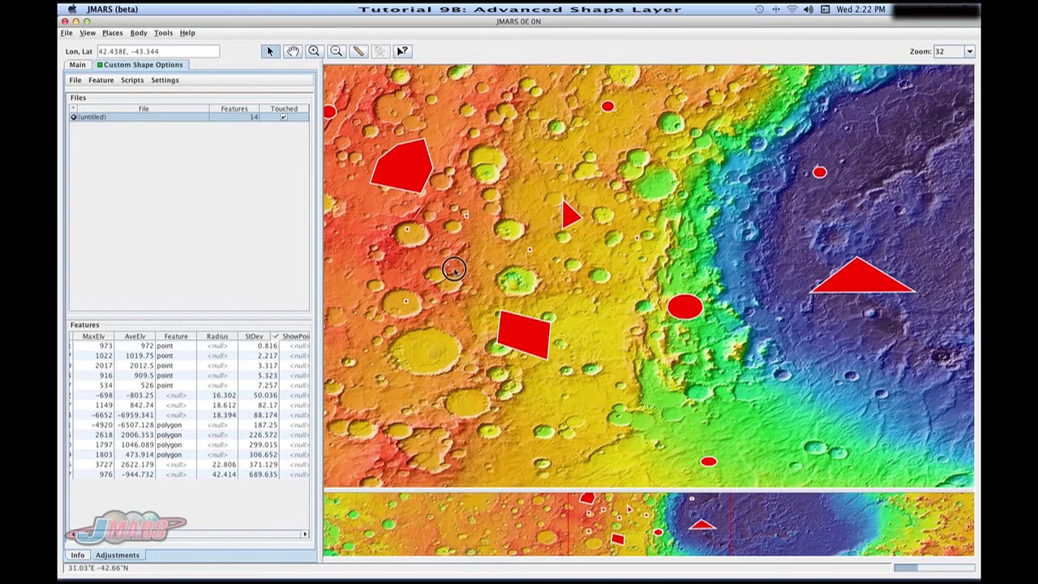
drag(453, 271, 467, 278)
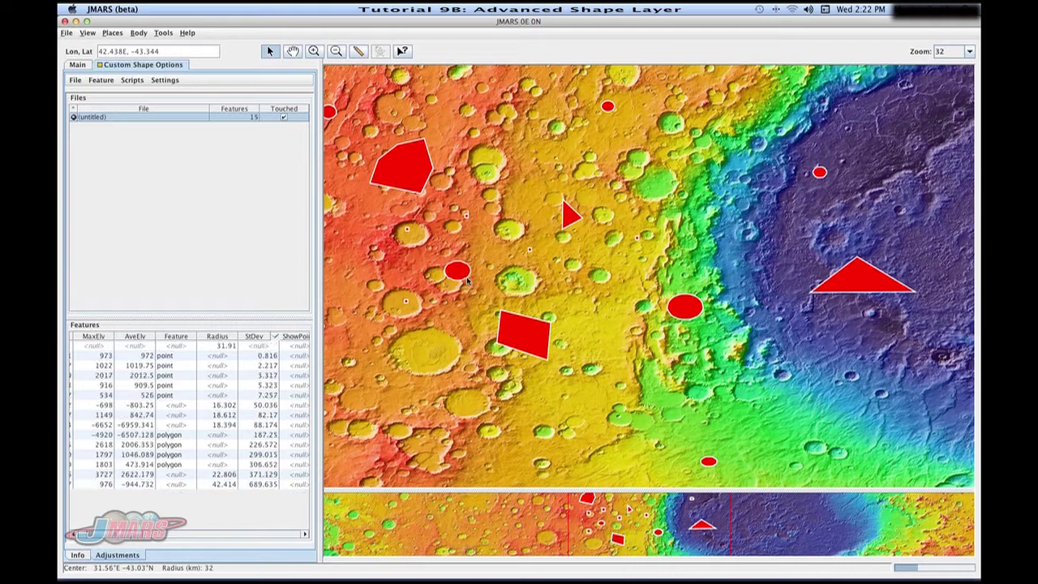
Move the StDev column so it sits right after AveElv.
click(254, 339)
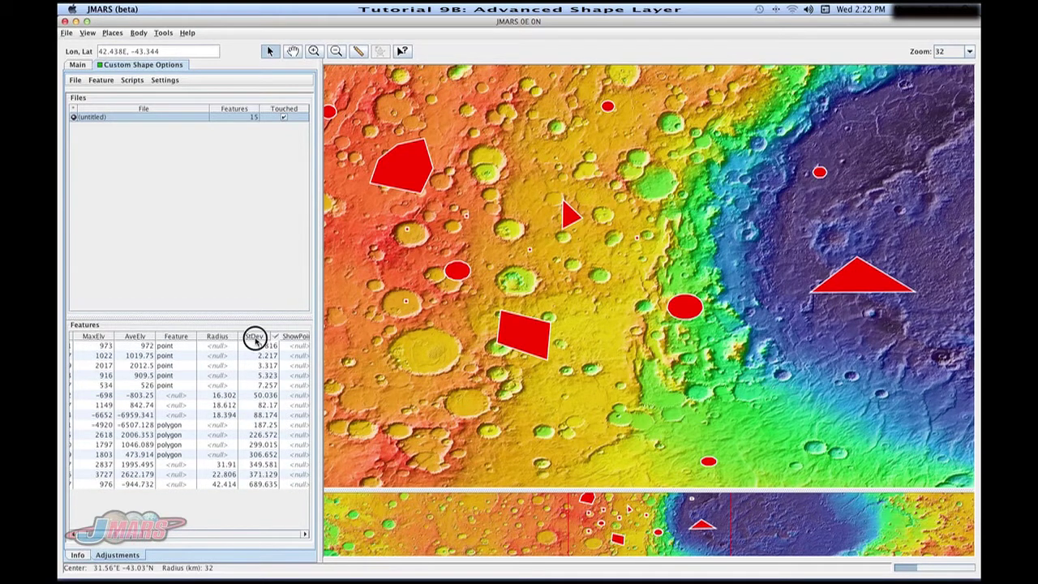
drag(255, 339, 167, 336)
click(104, 533)
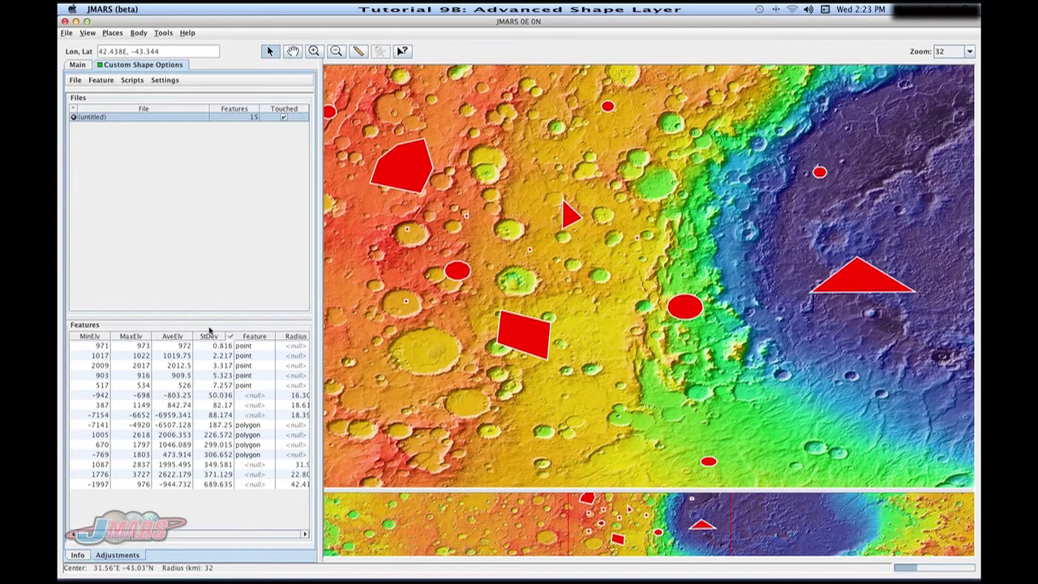
In Edit Columns, name a new column Range with type Lookup Table.
click(102, 80)
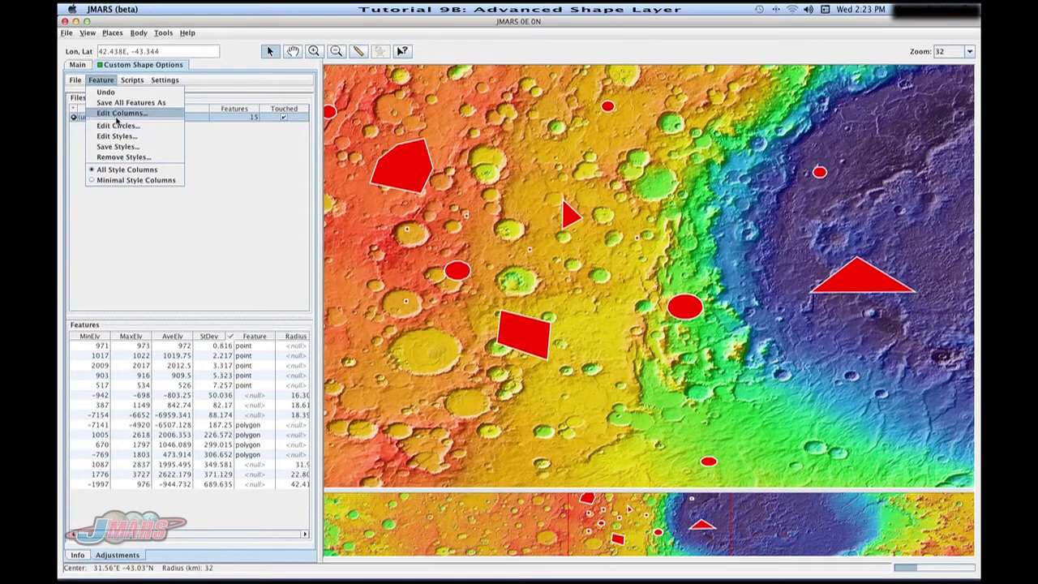
click(116, 115)
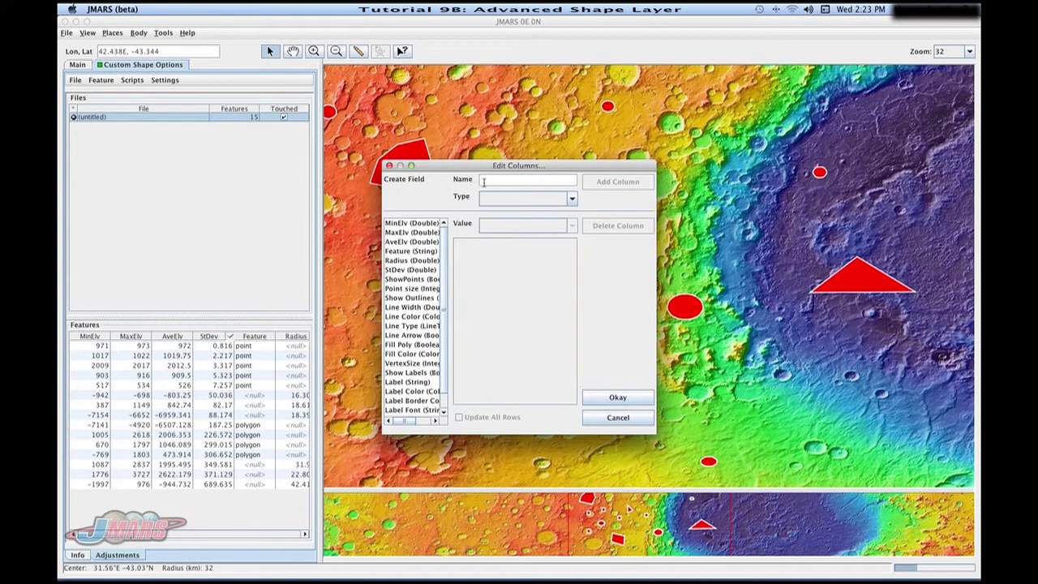
text(Range)
click(491, 199)
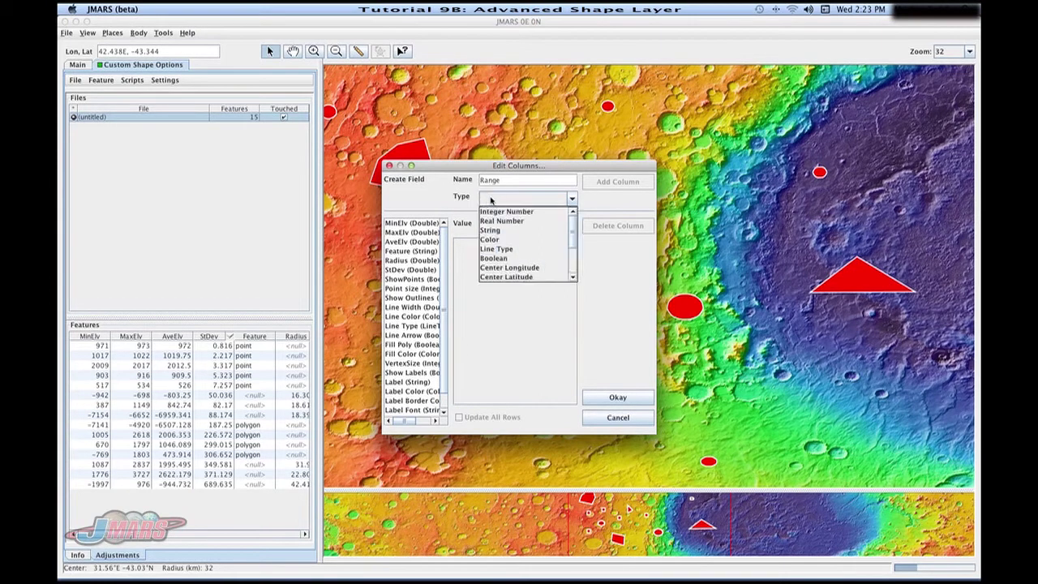
scroll(522, 243, down, 2)
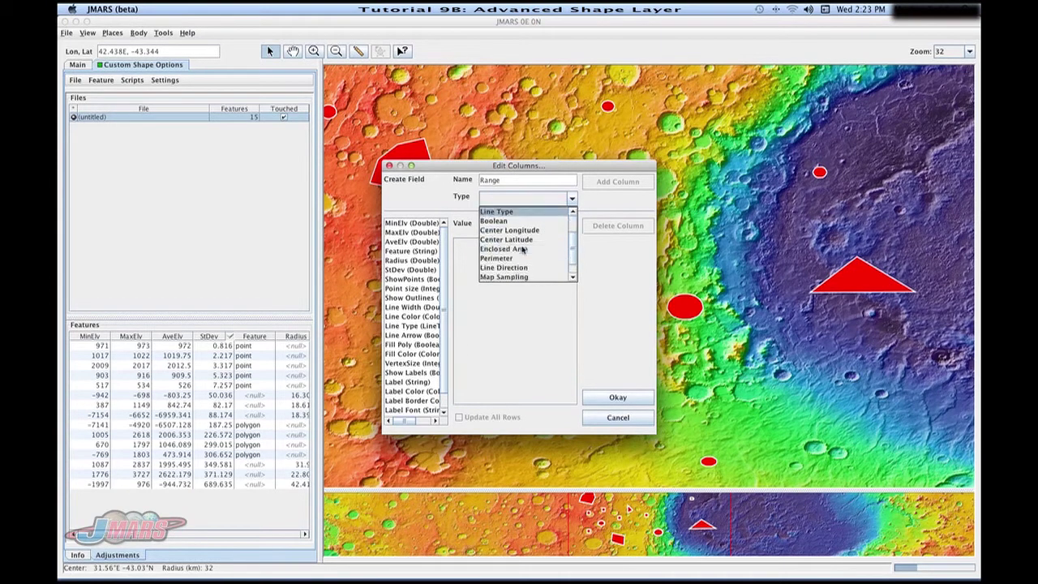
scroll(524, 254, down, 1)
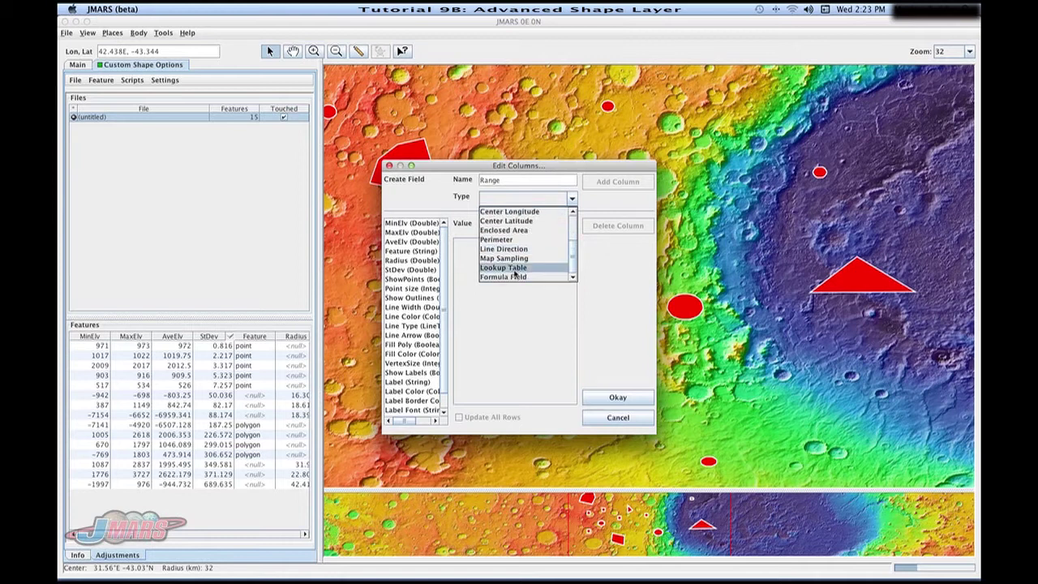
click(515, 272)
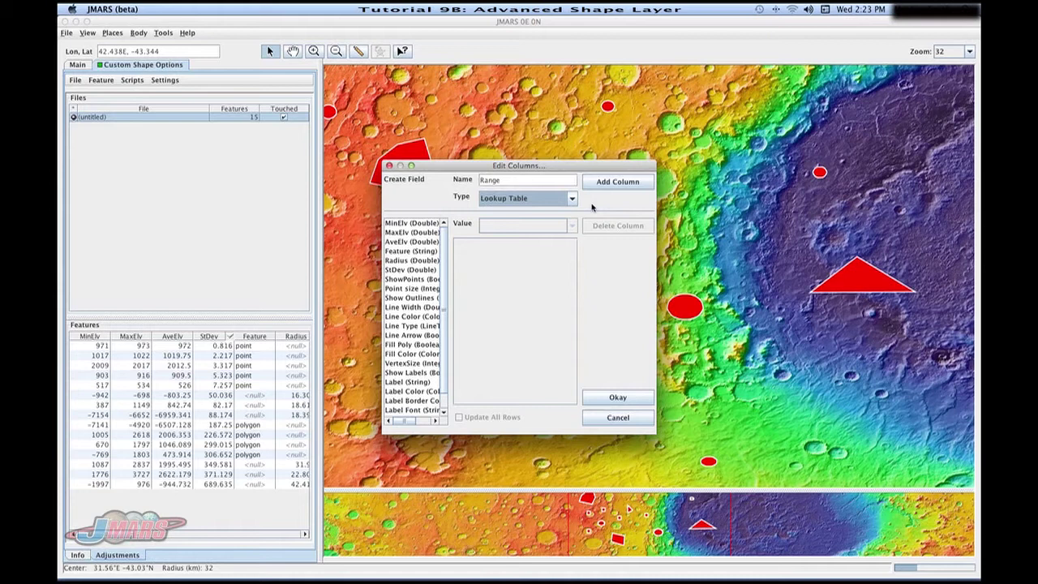
Add the Range column with AveElv as the lookup source and Color as the target.
click(593, 185)
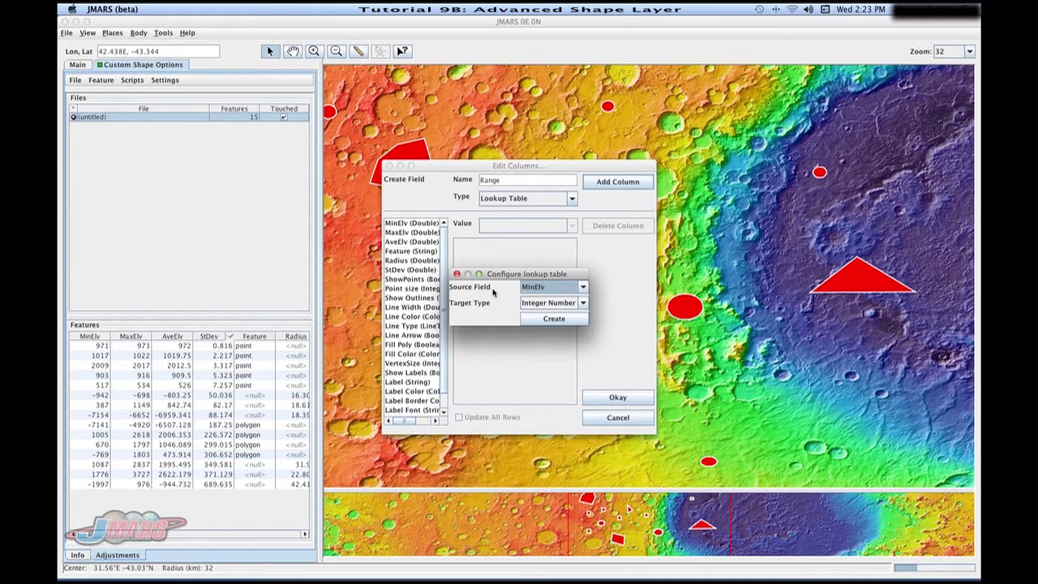
click(547, 293)
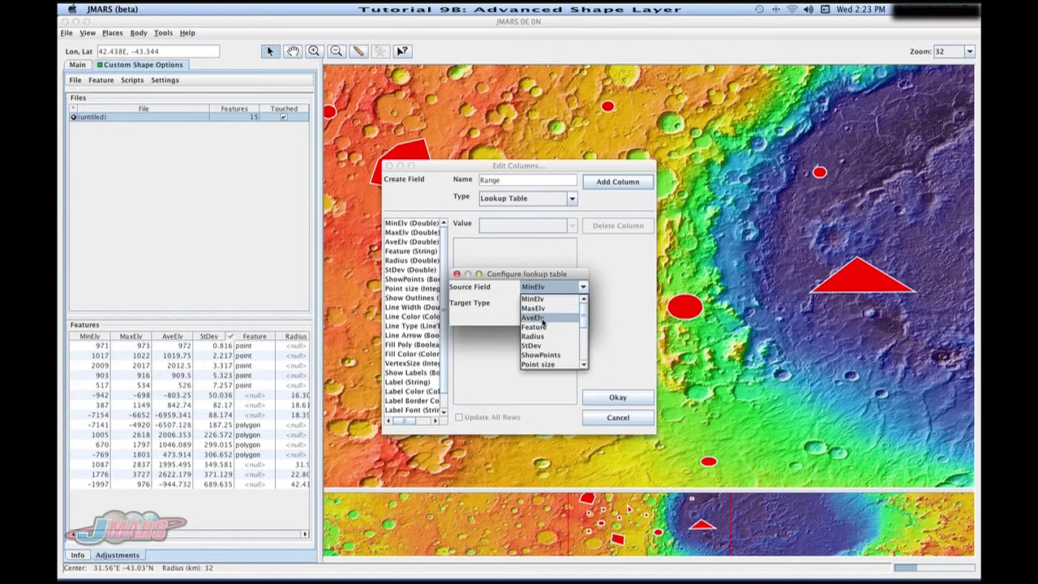
click(543, 322)
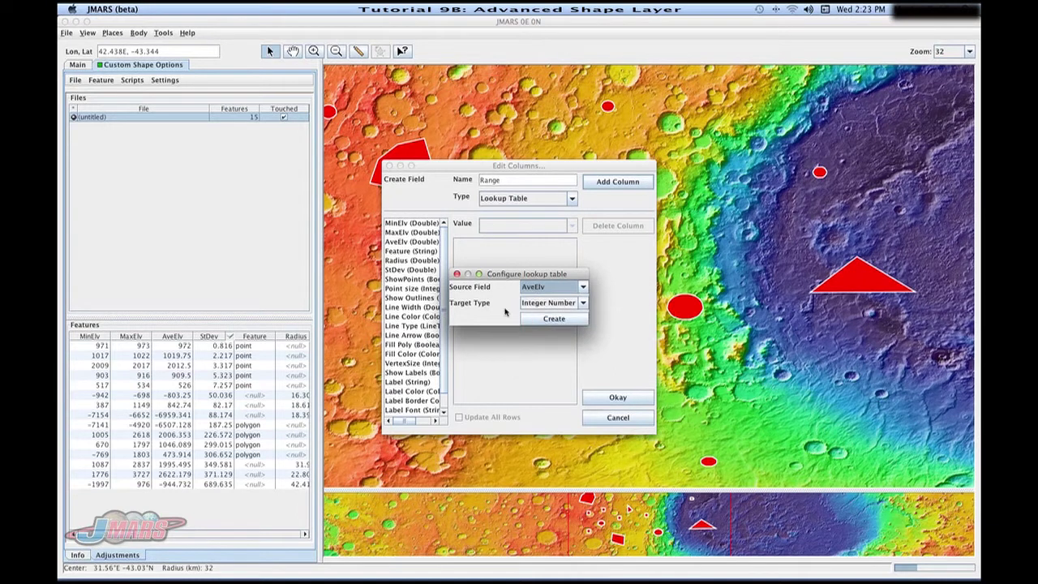
click(542, 304)
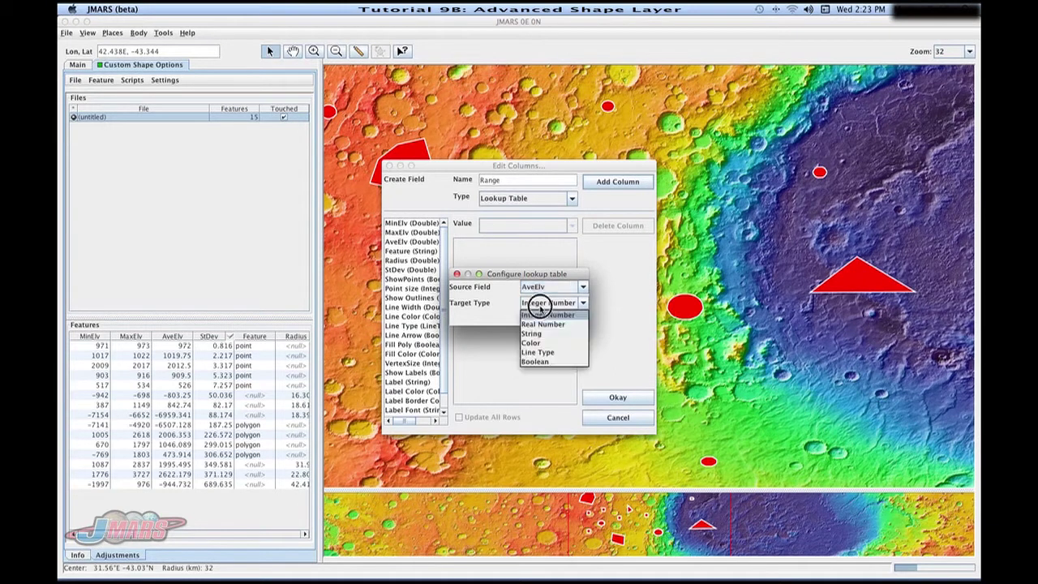
click(550, 344)
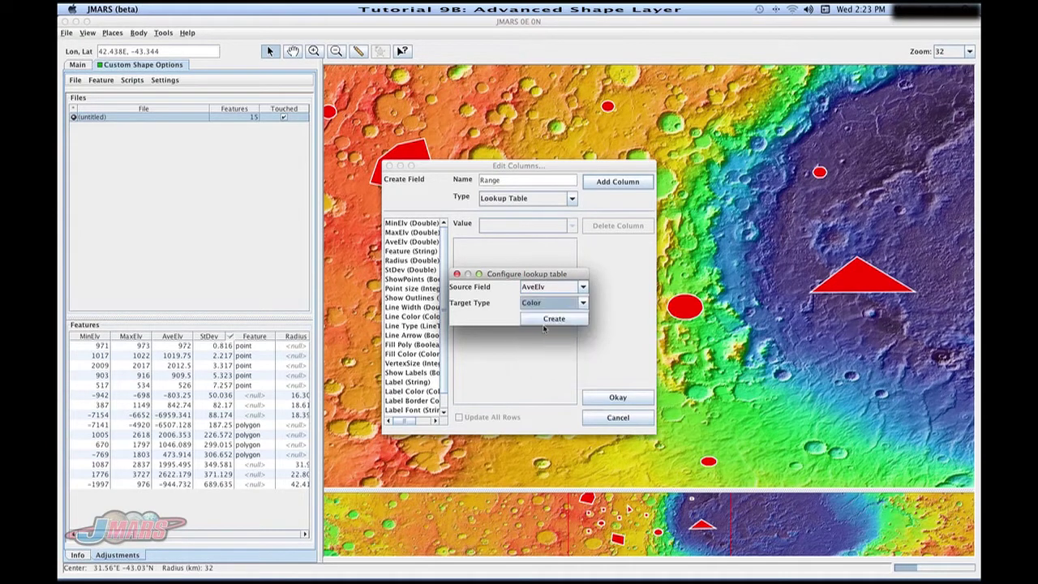
Create the Range lookup table and widen the editor and its AveElv column.
click(553, 319)
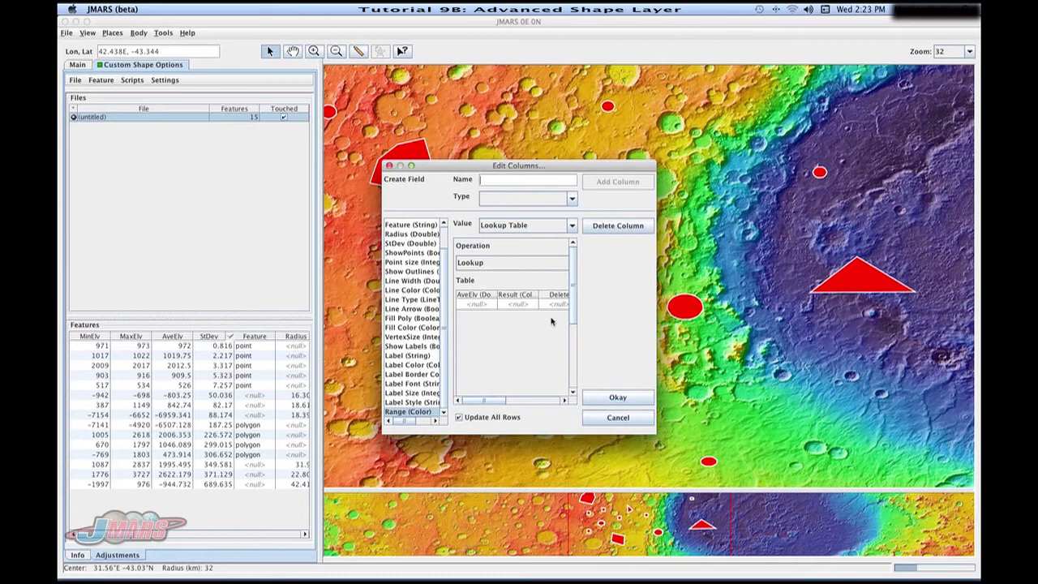
drag(653, 434, 786, 435)
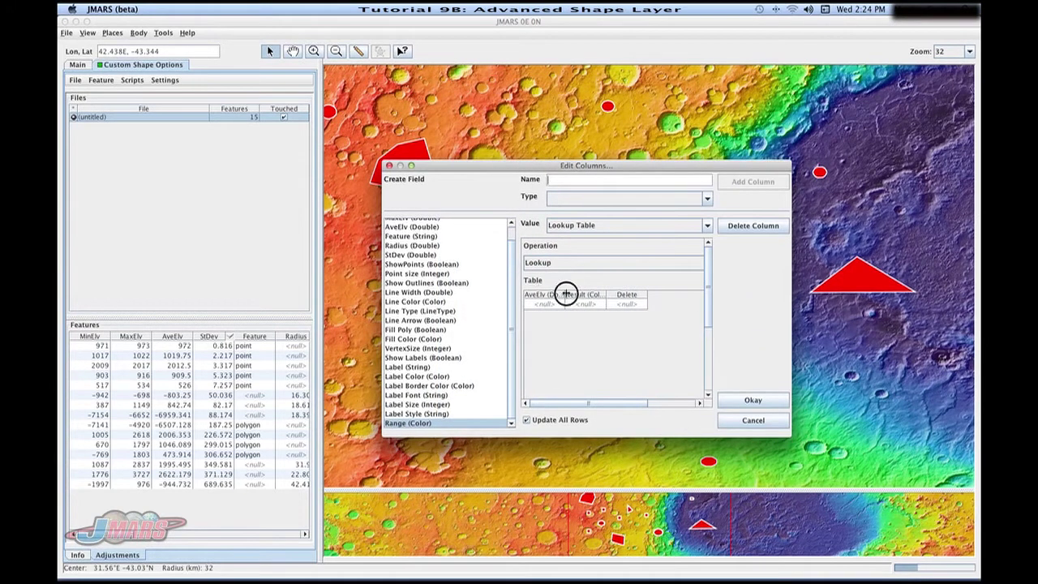
drag(563, 295, 641, 294)
Enter AveElv breakpoints 0, 500, 1000, 1500, 2000 and 3000 in the lookup table.
double_click(536, 304)
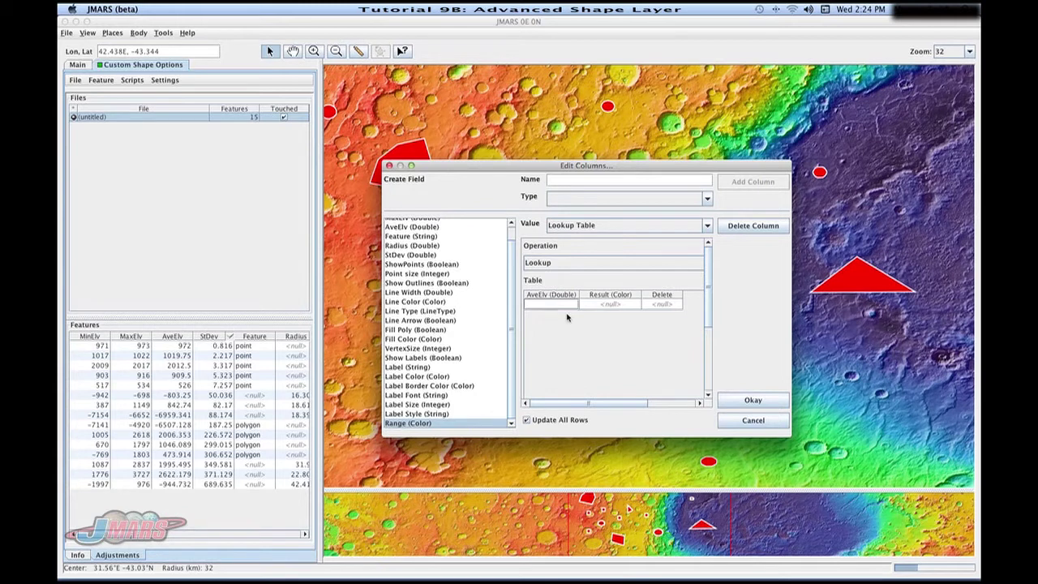
text(00)
key(Return)
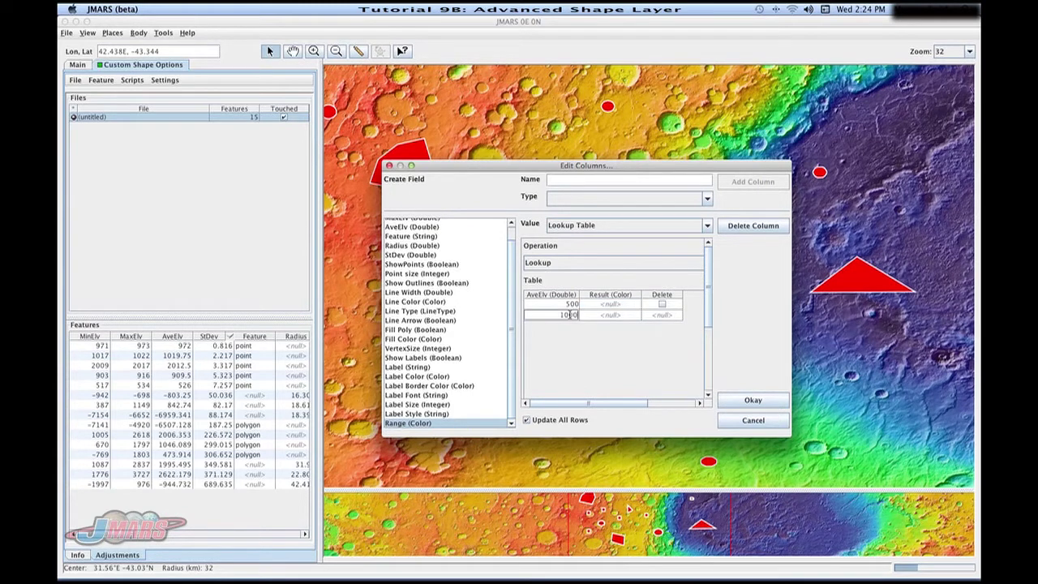
key(Return)
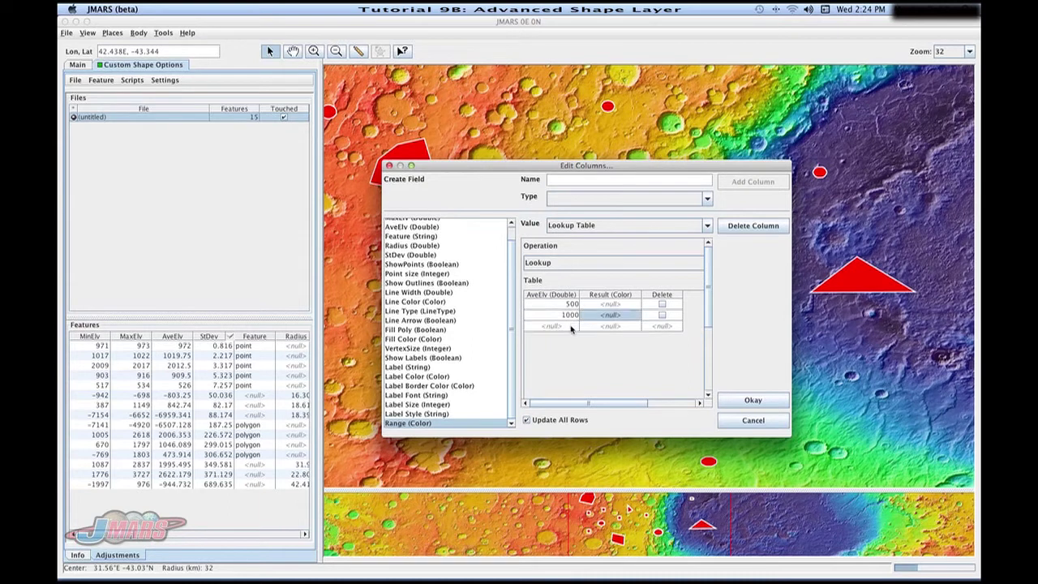
text(1500)
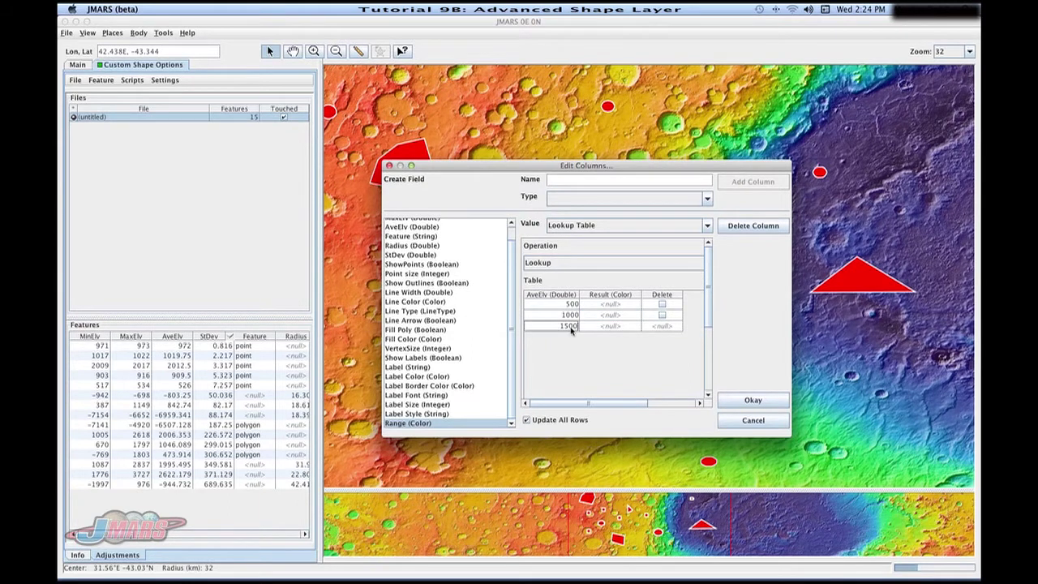
key(Return)
double_click(571, 337)
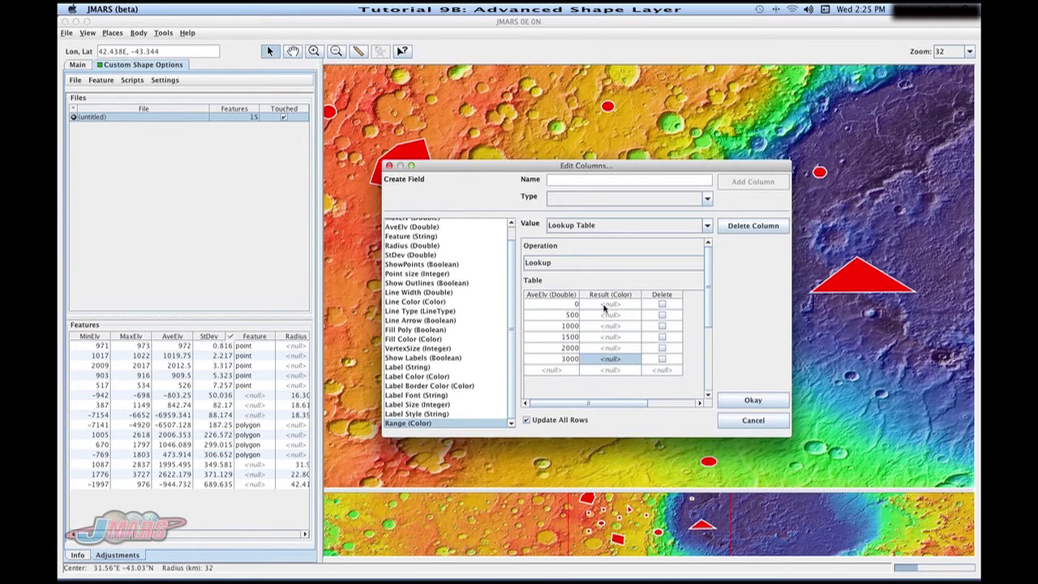
Set the 0 row's result colour to red.
double_click(604, 306)
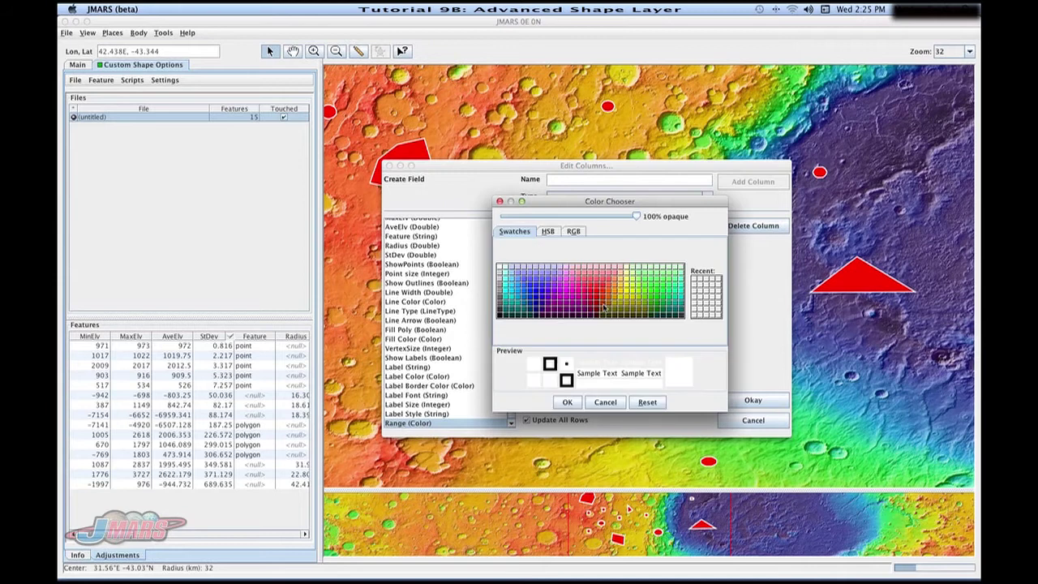
click(507, 274)
click(566, 404)
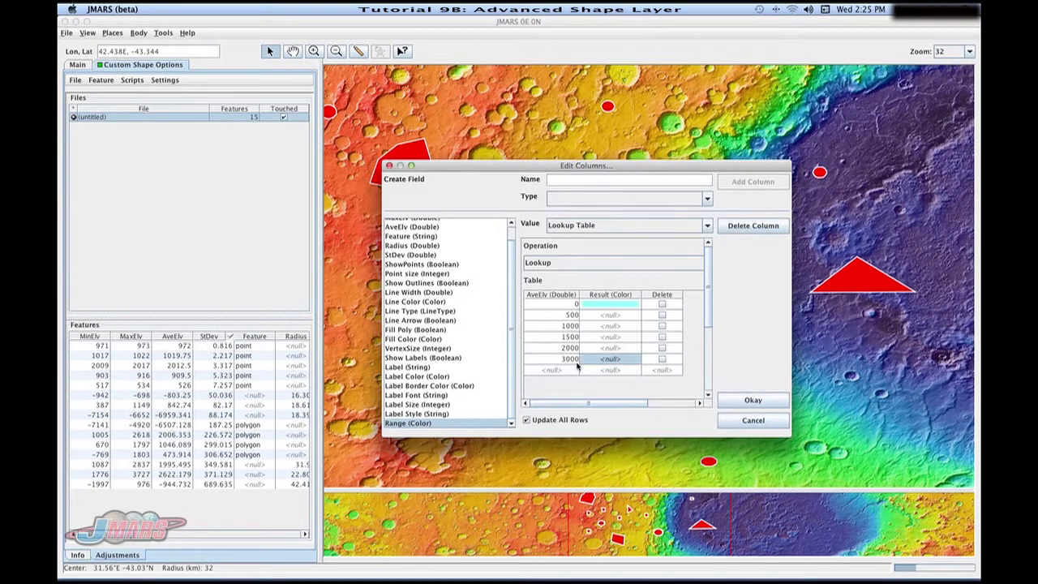
double_click(605, 309)
click(590, 296)
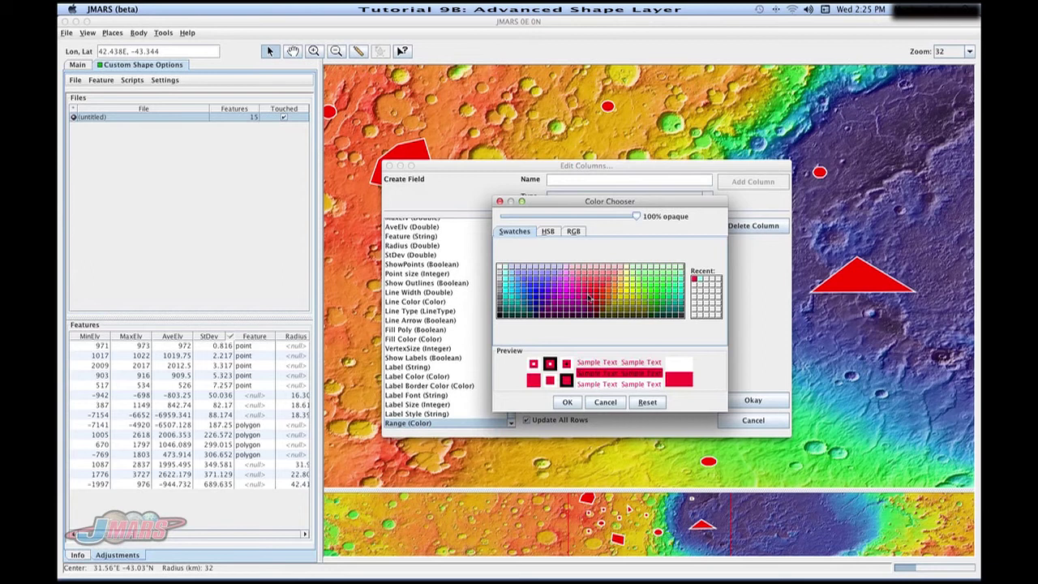
click(568, 401)
Set the 500 row's colour to orange-yellow and start on the next row's colour.
double_click(614, 318)
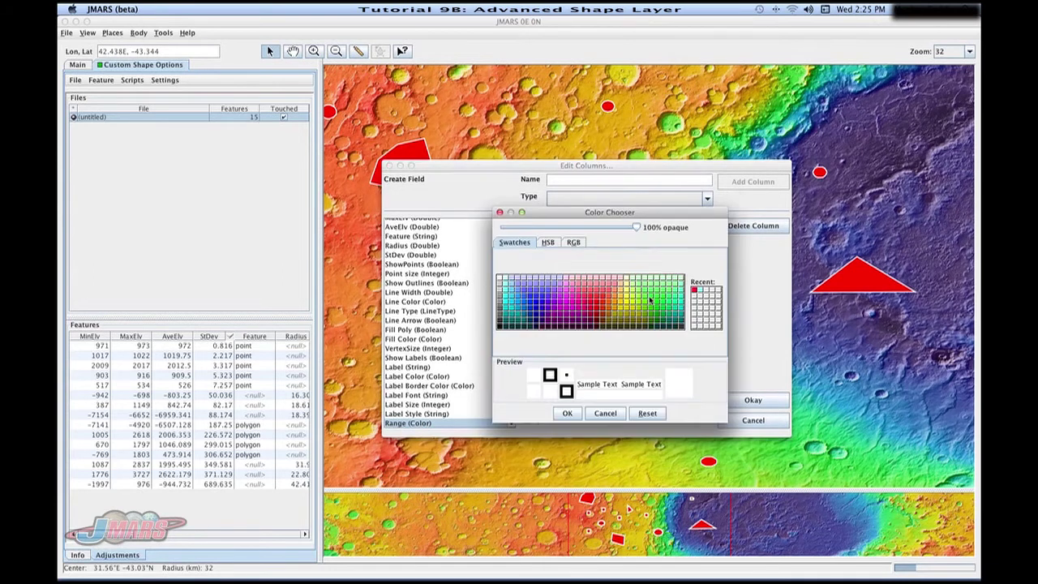
click(620, 297)
click(568, 413)
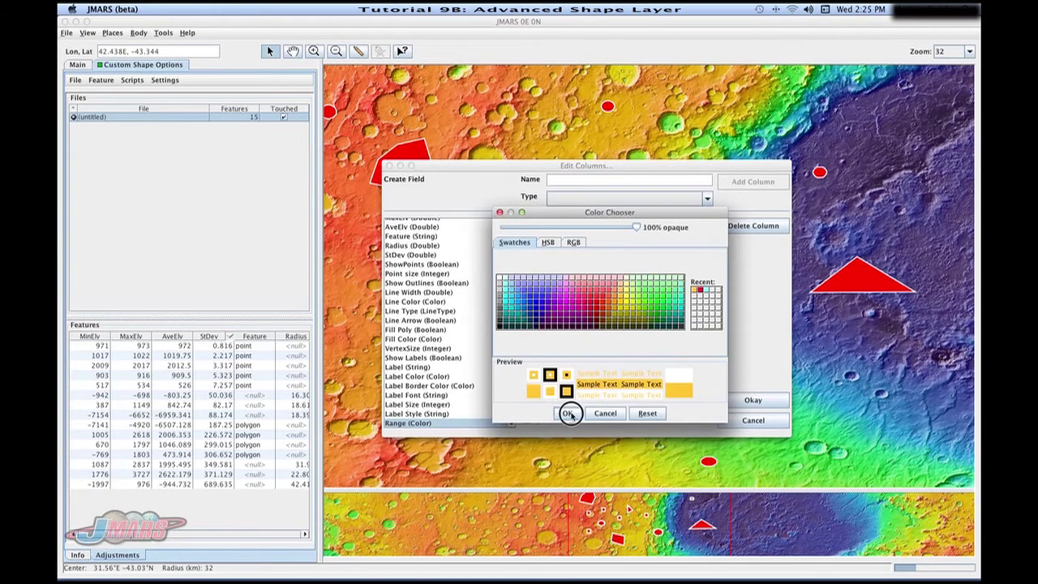
double_click(610, 327)
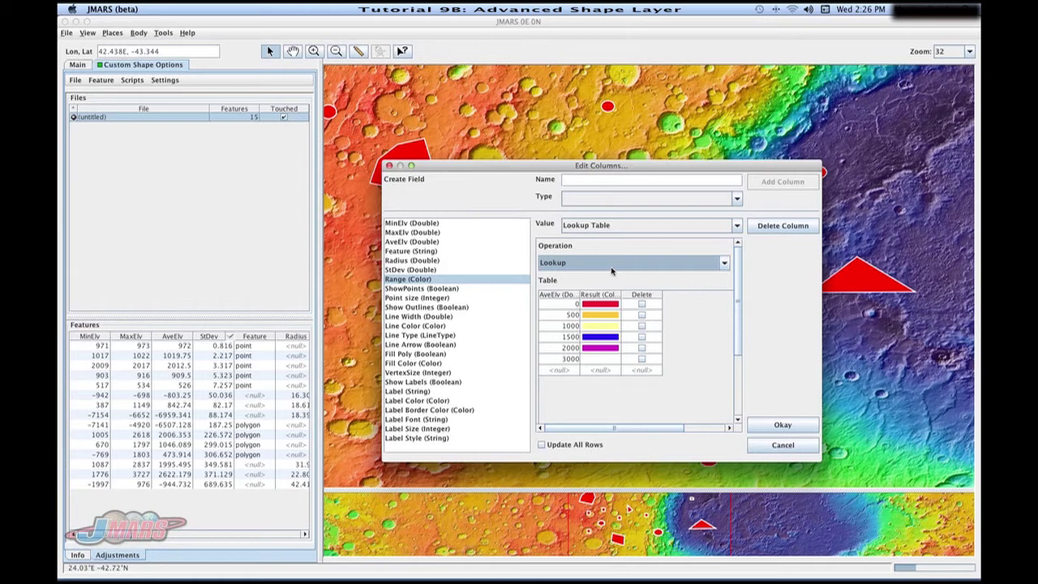
Use 'None, stair-step from the left' interpolation, update all rows, and close the editor.
click(568, 261)
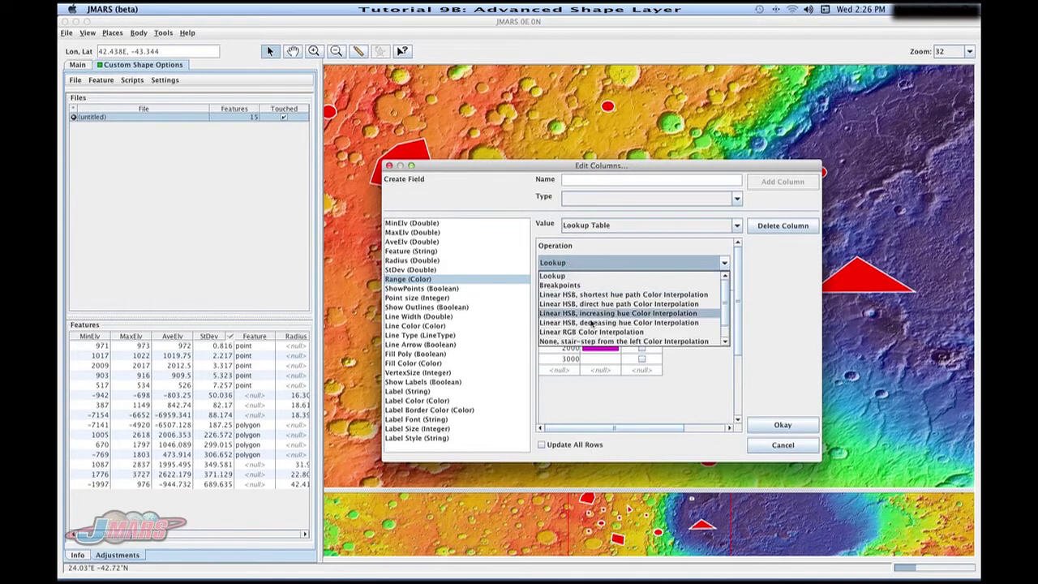
scroll(592, 343, down, 1)
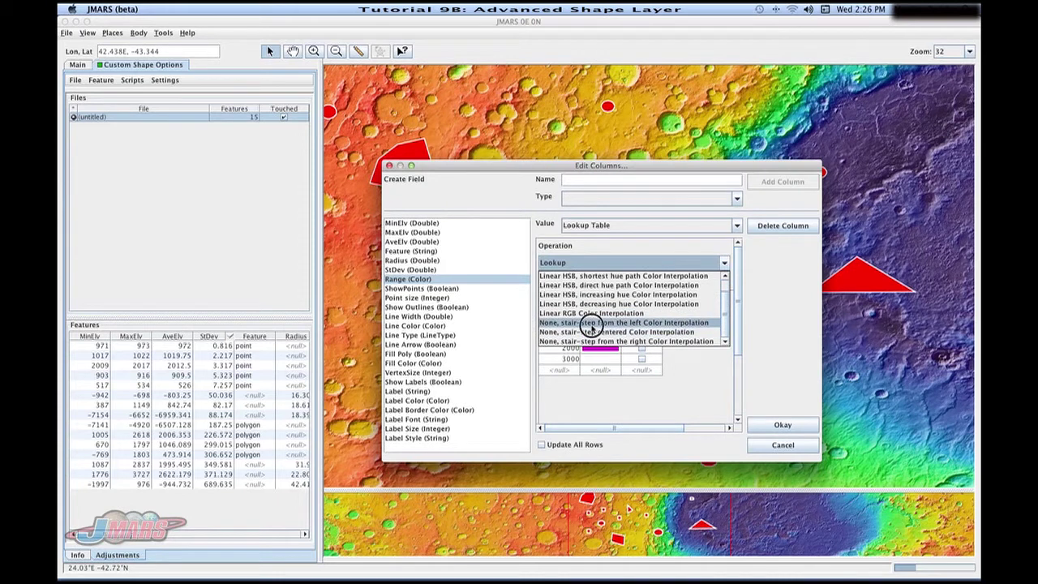
click(592, 324)
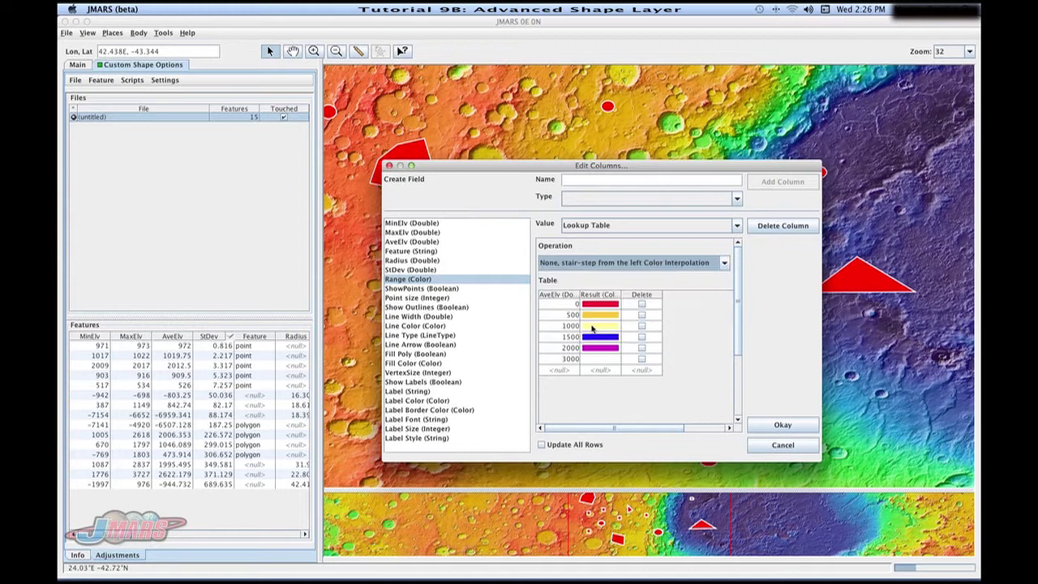
click(542, 446)
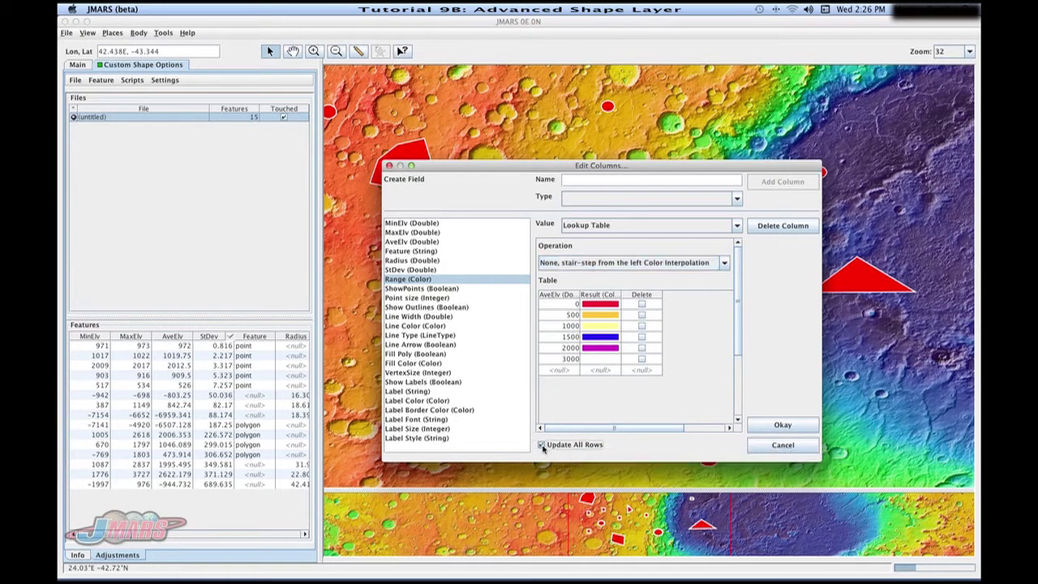
click(770, 429)
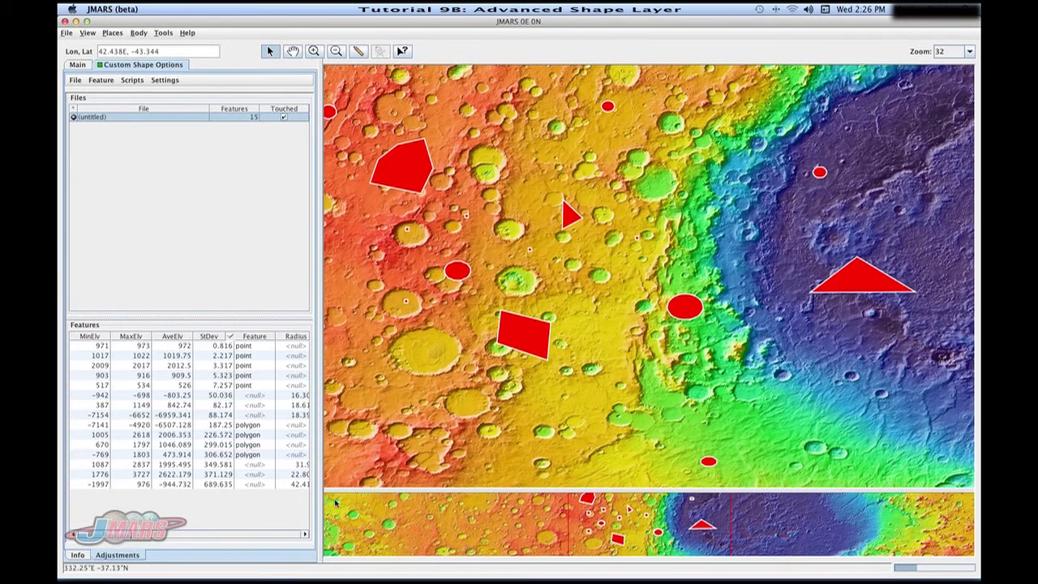
Scroll the Features table right to reveal the Range colour swatches.
click(109, 533)
drag(109, 533, 142, 539)
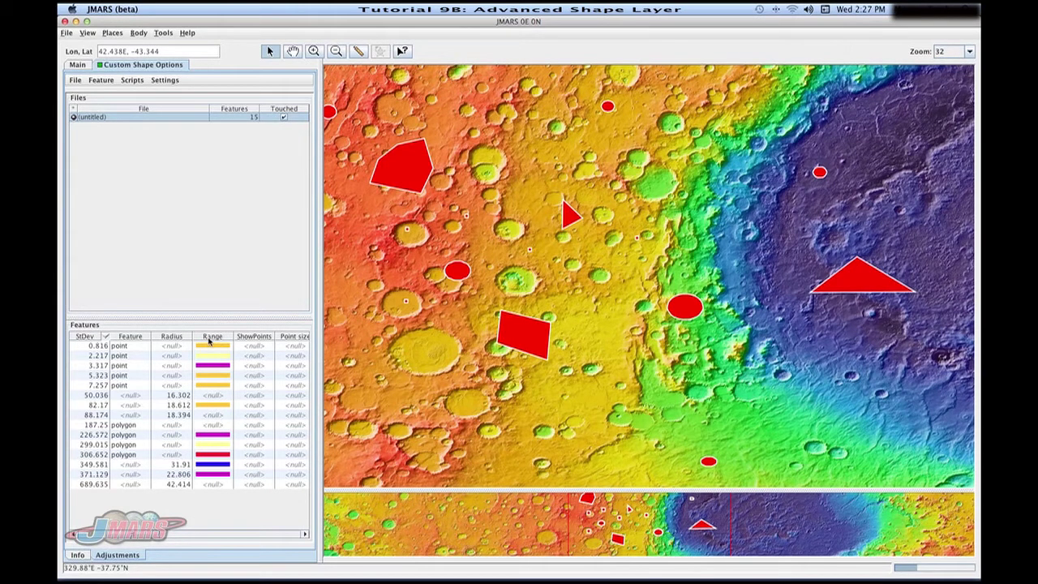
In Edit Styles, take the Fill Color from the Range column and save.
click(102, 80)
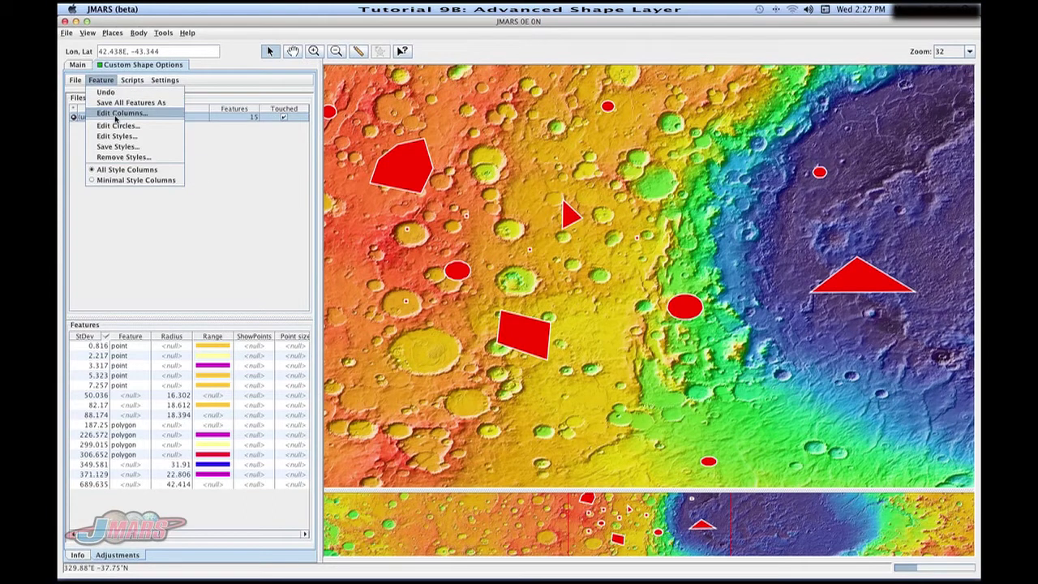
click(116, 118)
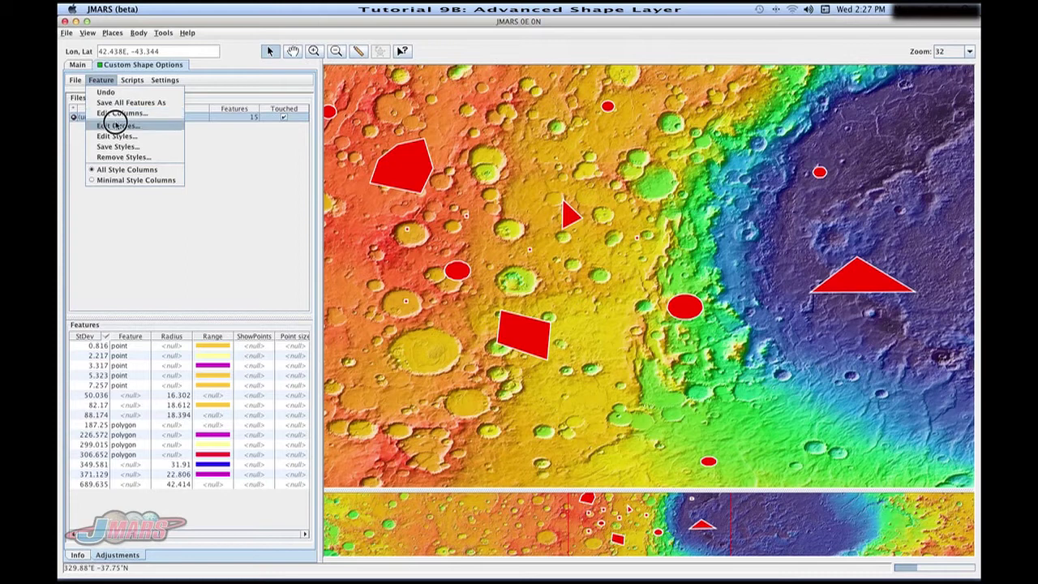
click(116, 136)
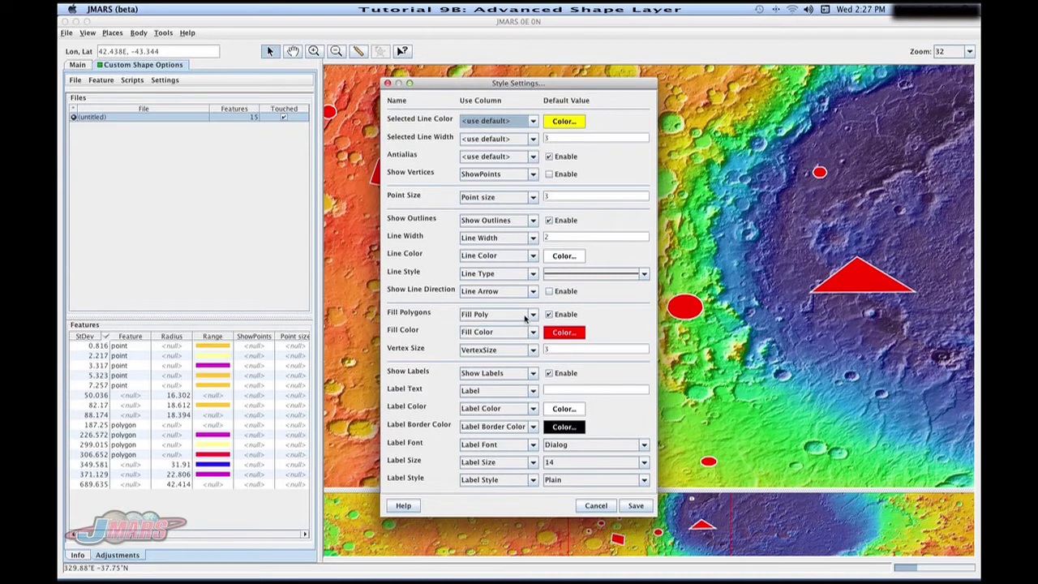
click(477, 331)
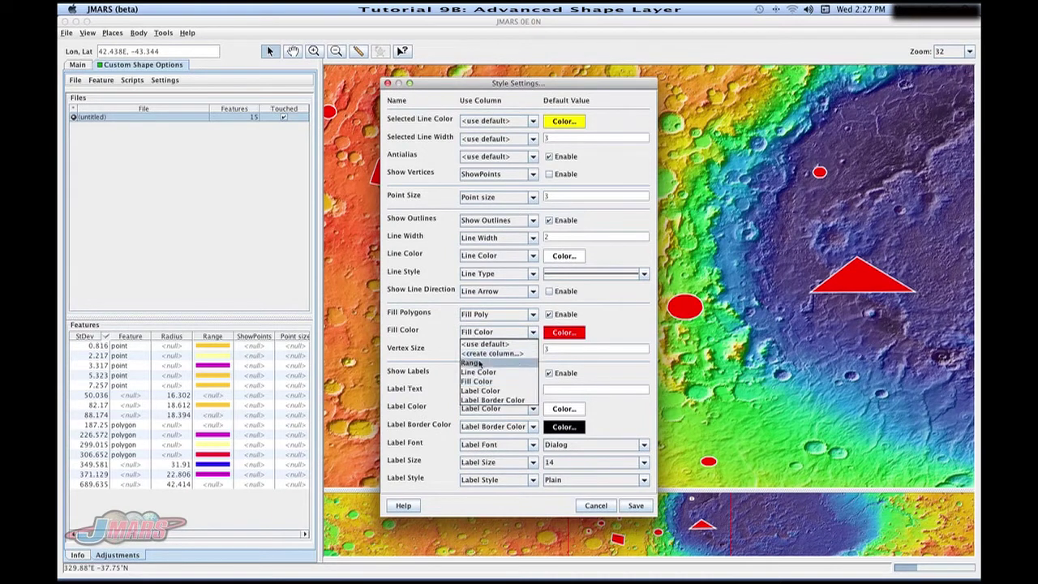
click(502, 366)
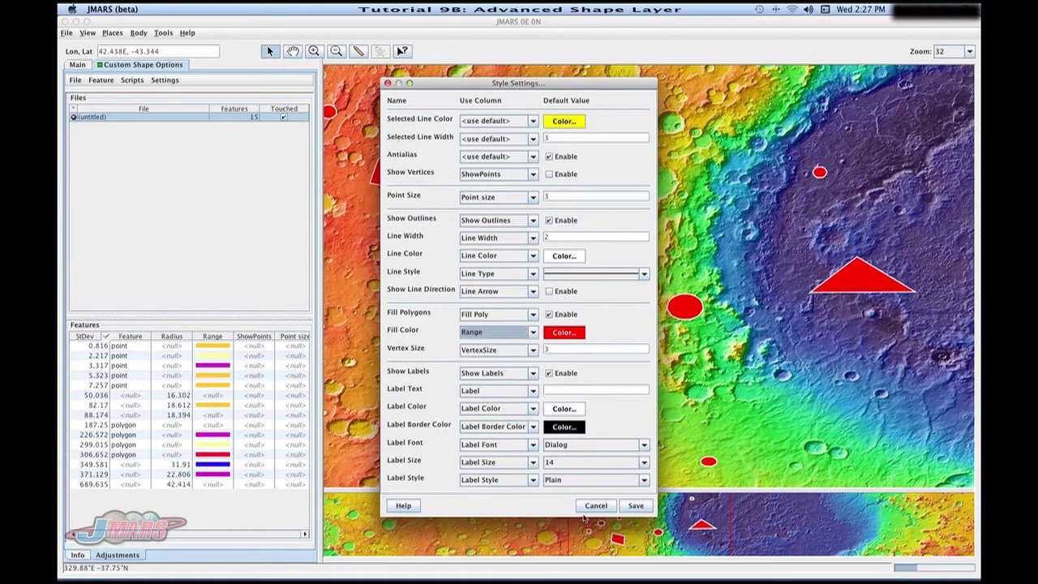
click(634, 505)
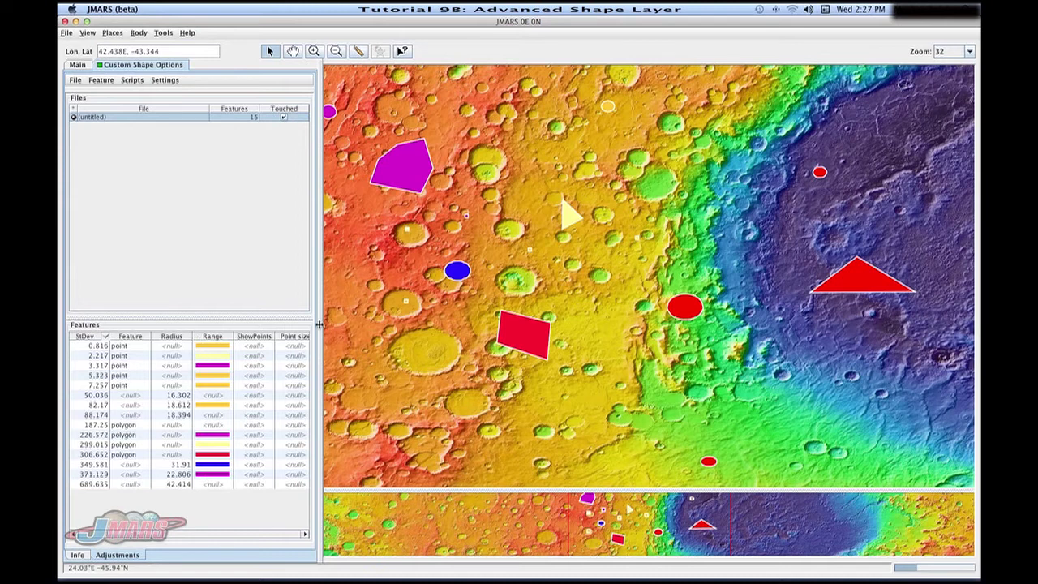
Widen the map, then draw circles above the large red triangle and at lower left.
drag(318, 321, 290, 319)
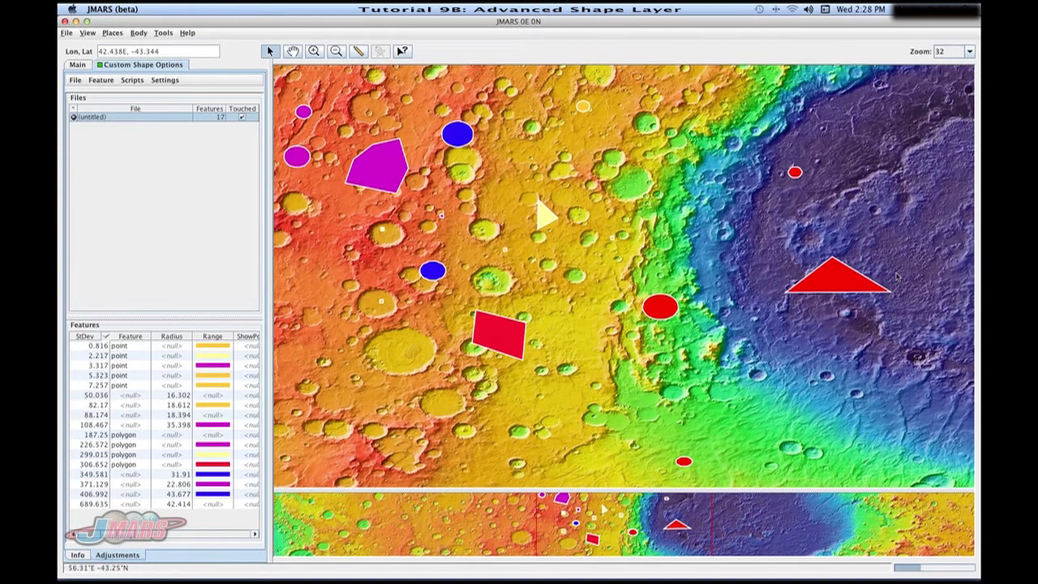
drag(871, 233, 890, 235)
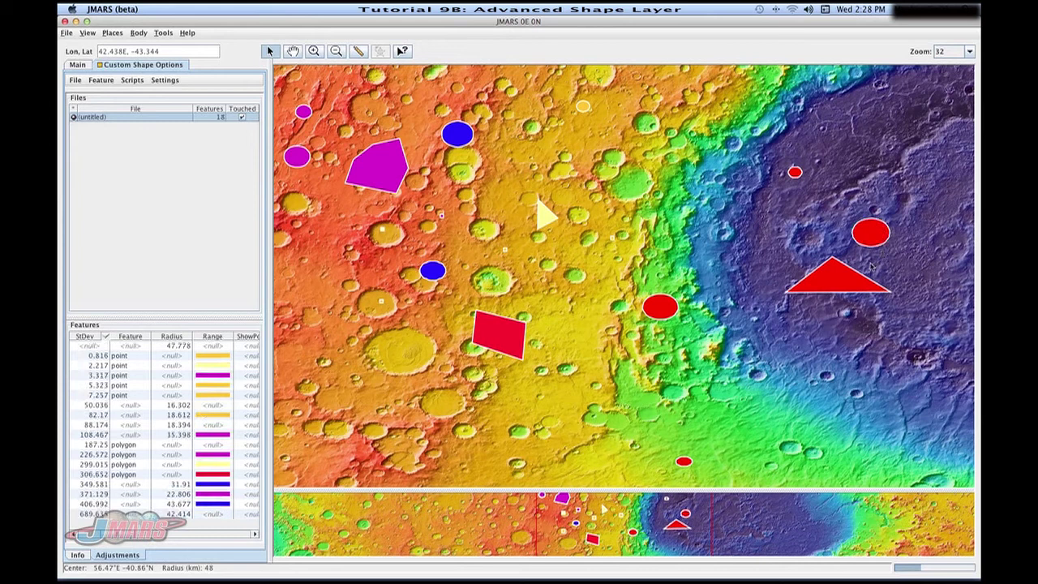
drag(347, 424, 360, 430)
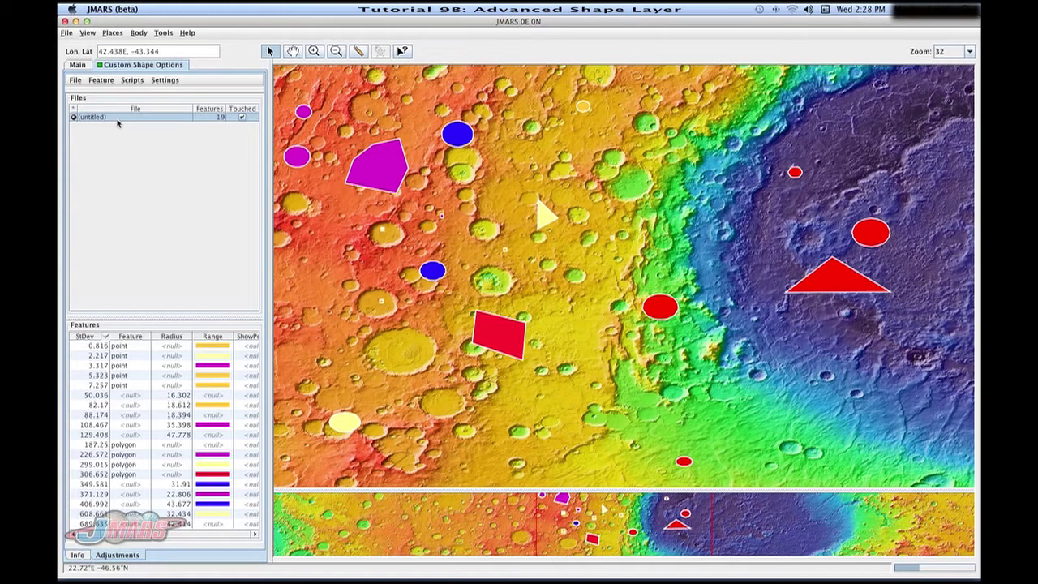
Add a Real Number column named Range2 to the features, updating all rows.
click(103, 79)
click(113, 113)
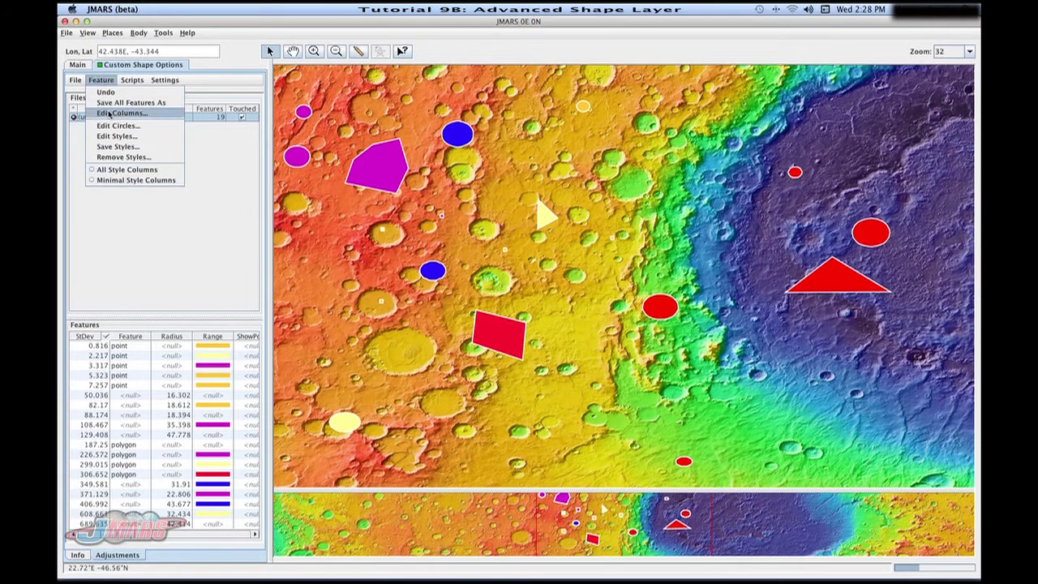
click(526, 186)
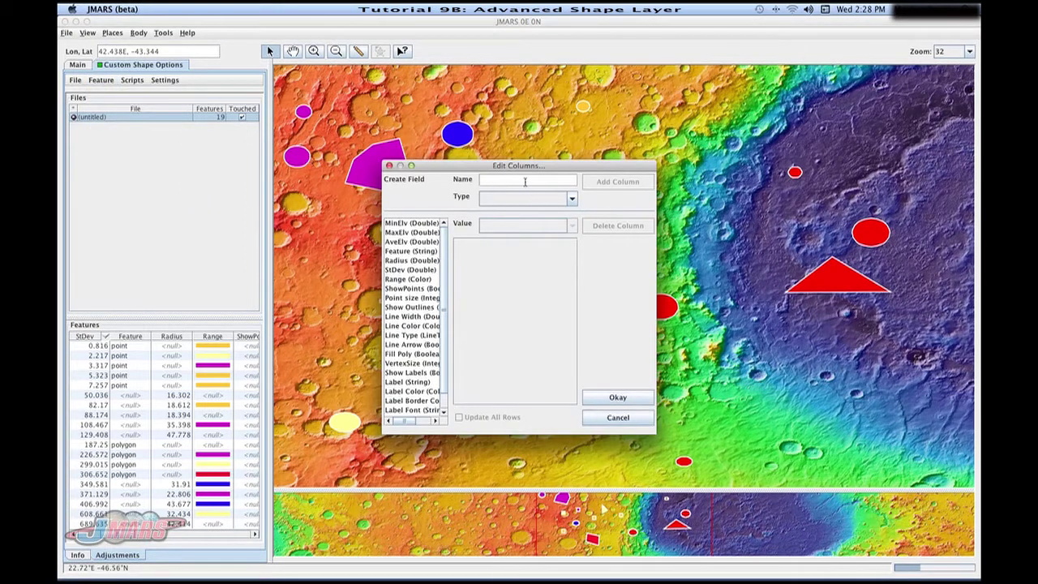
text(Range2)
click(514, 199)
click(516, 221)
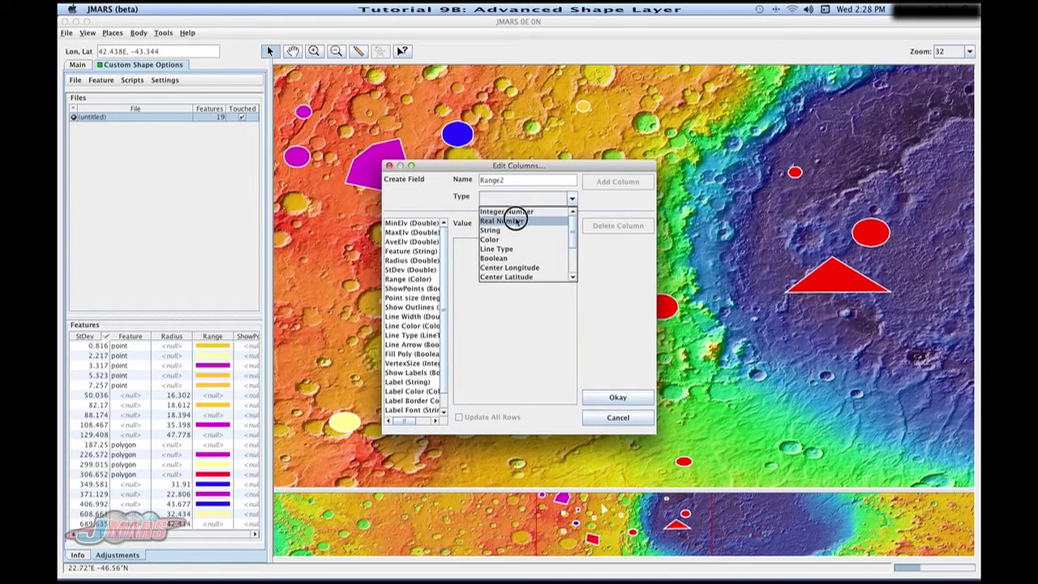
click(599, 183)
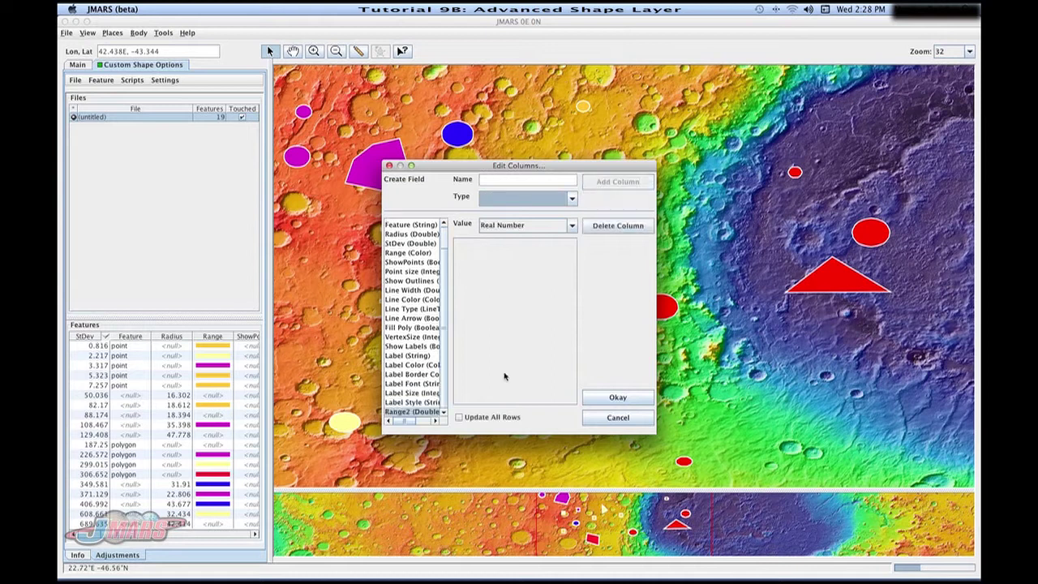
click(459, 417)
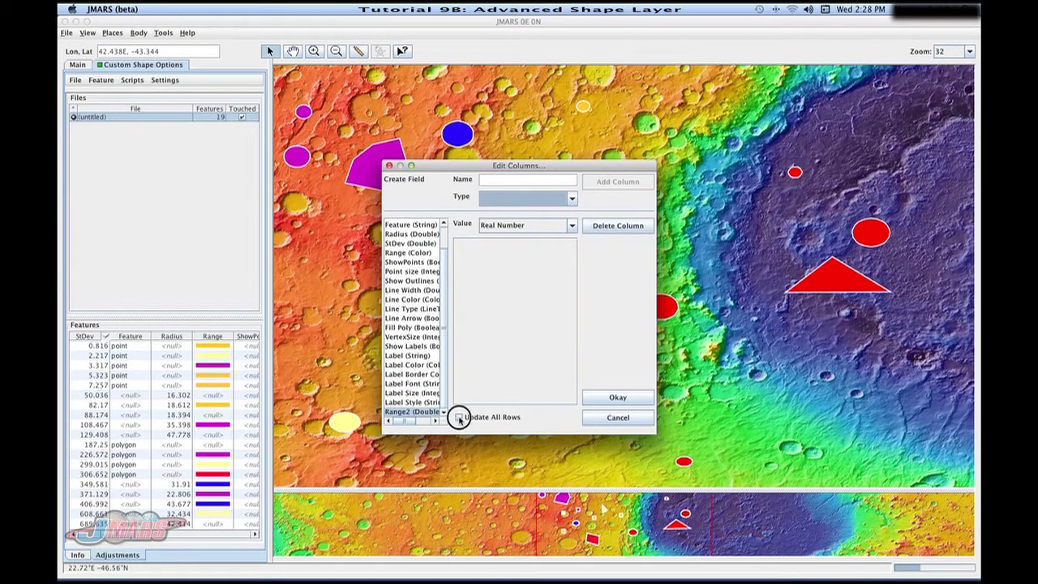
click(611, 396)
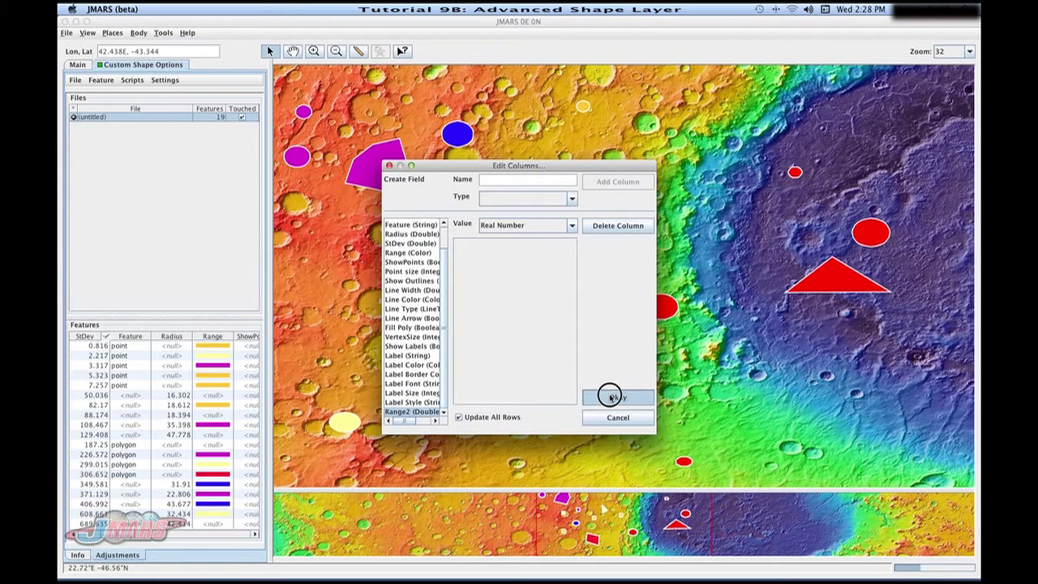
Open a new script editor over the map and enter 'update set Range2 = 7'.
click(132, 81)
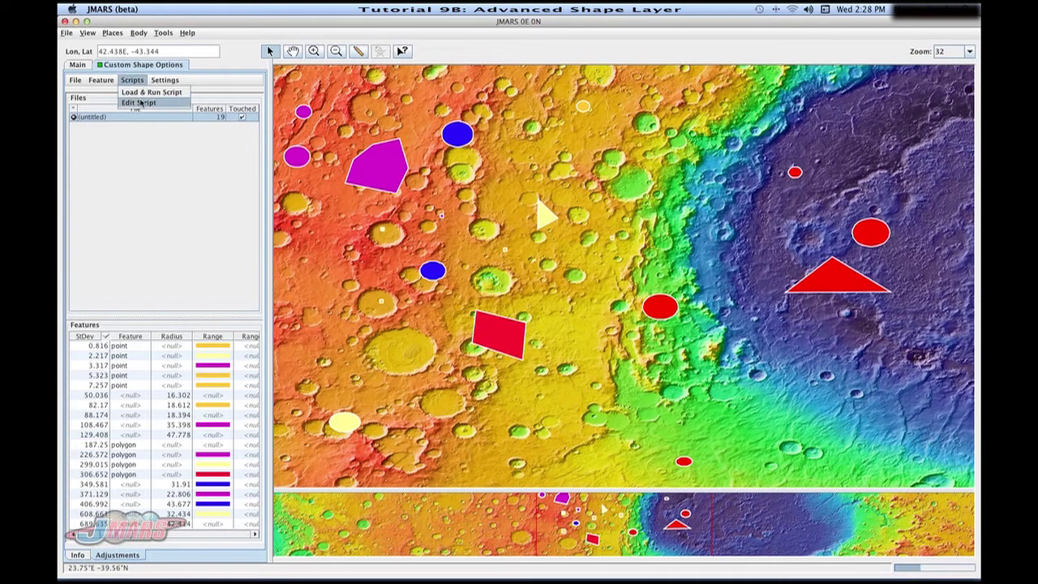
click(142, 104)
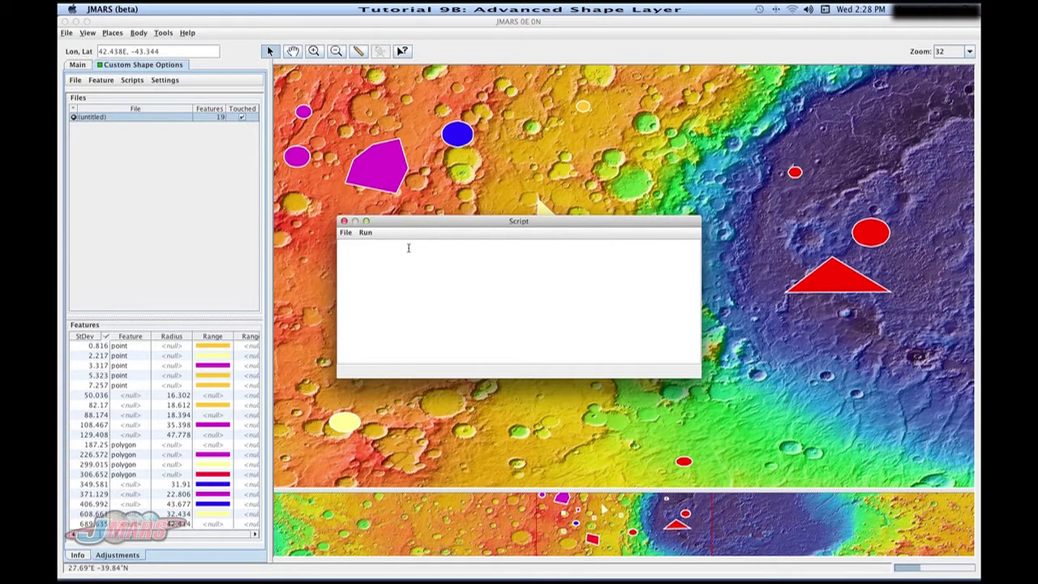
drag(411, 223, 494, 380)
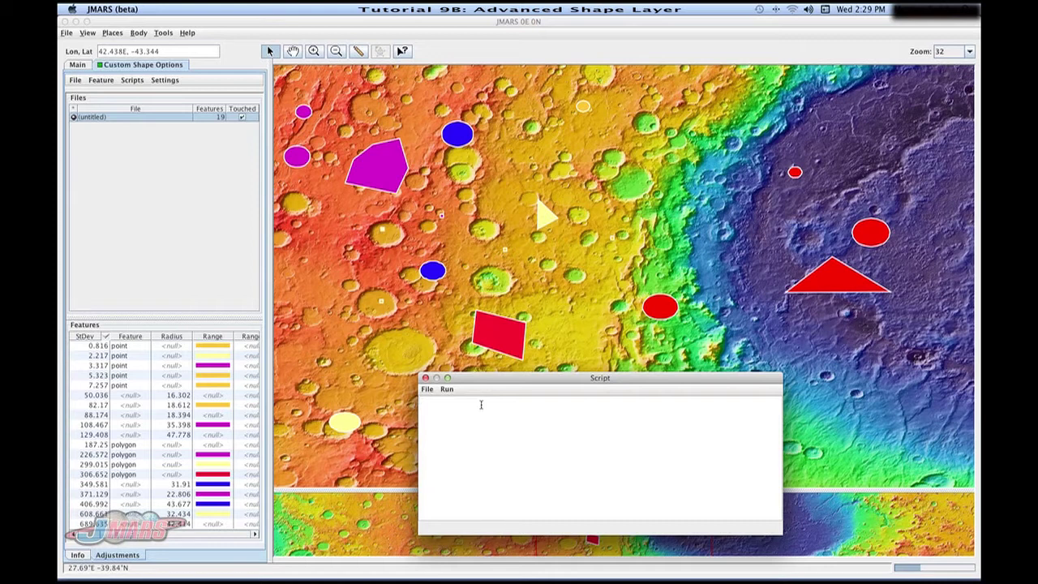
text(update set Range2 = 7)
Run the script and scroll the Features table to show Range2 = 7 for all 19 rows.
click(447, 390)
click(451, 402)
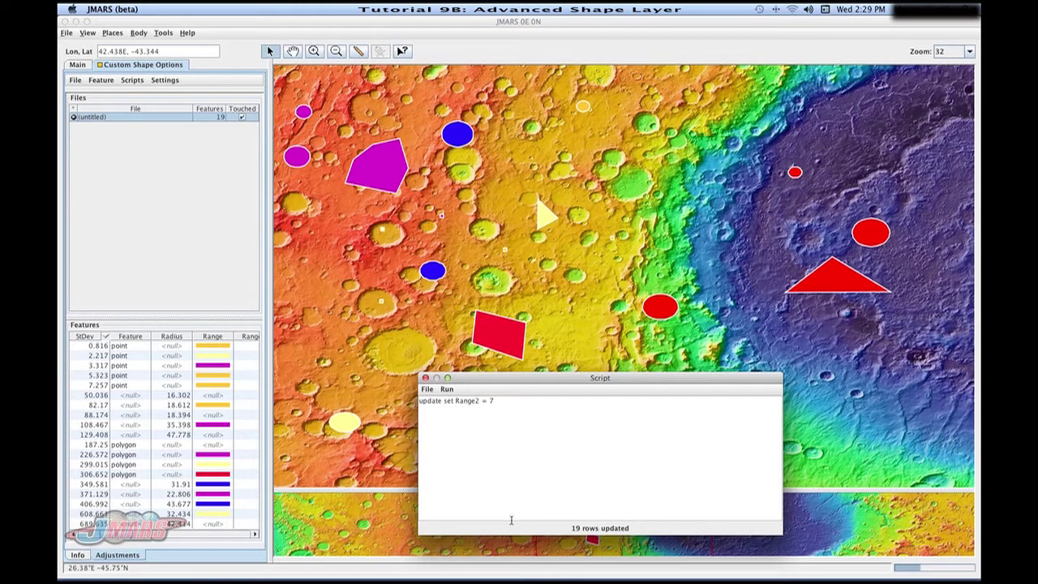
click(255, 534)
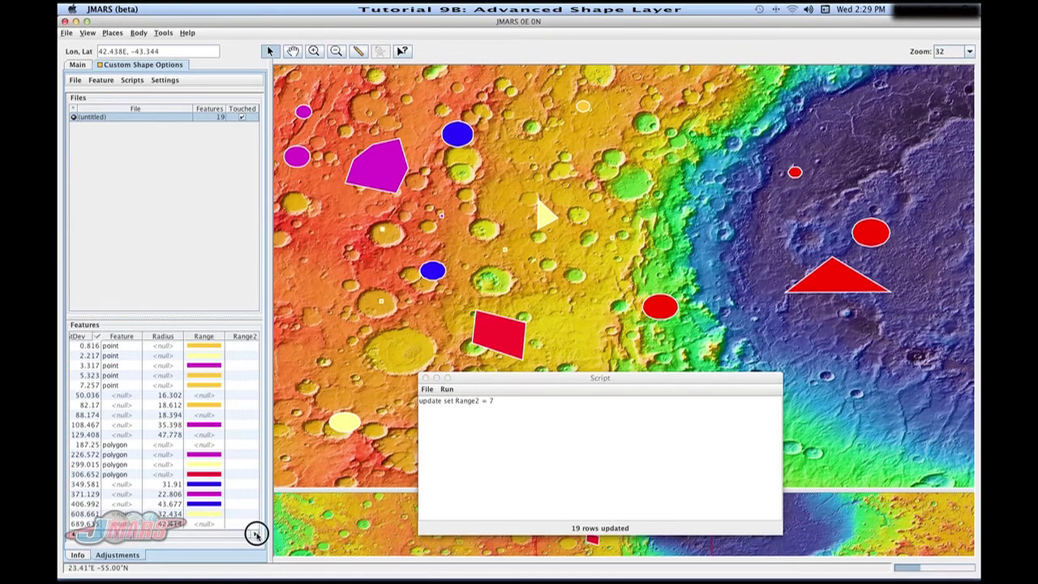
click(255, 534)
click(255, 536)
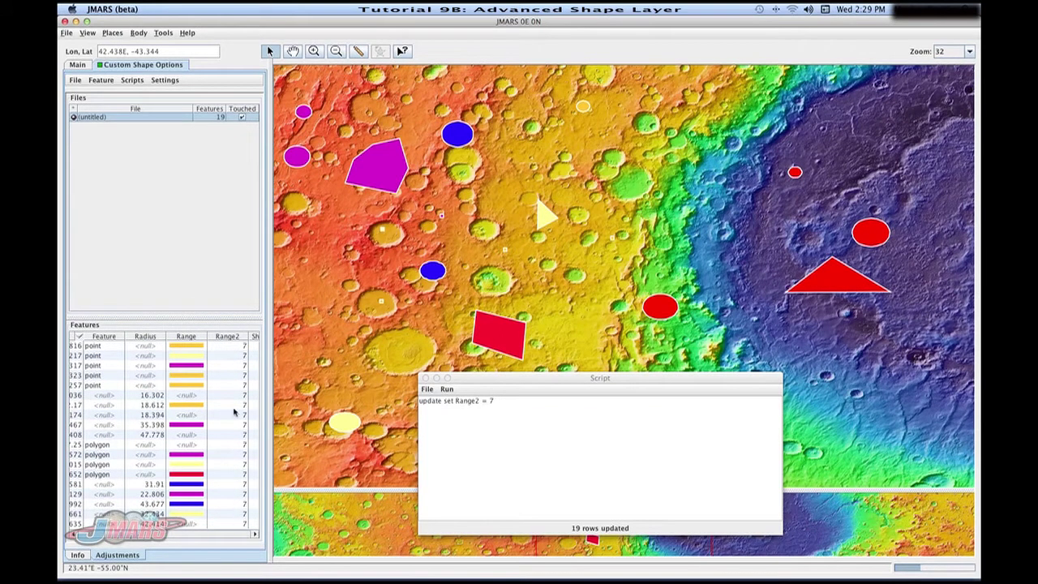
Change the script to 'update set Range2 = (MinElv^2)', run it, and select the line.
click(510, 402)
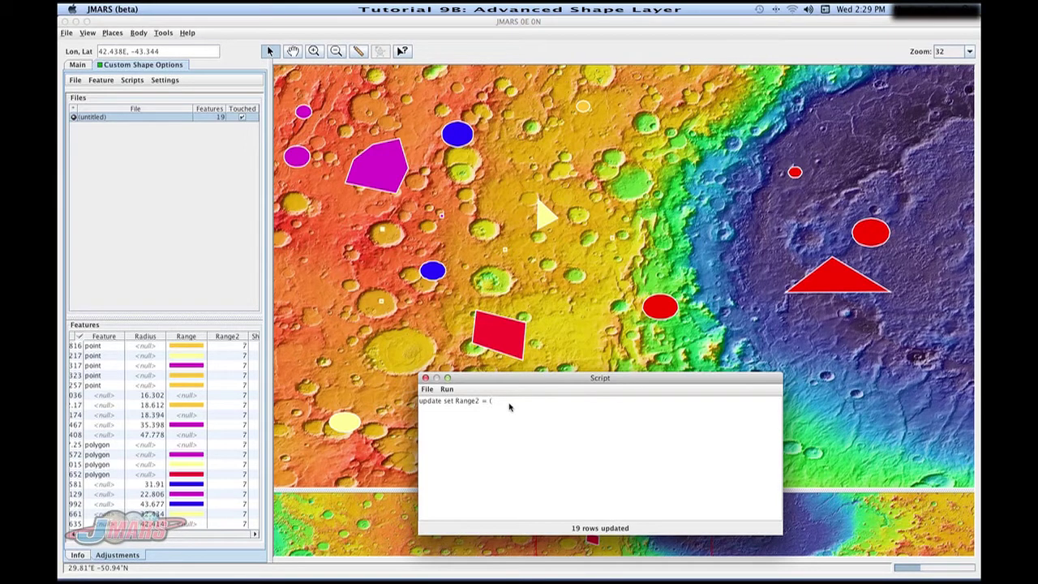
text((MinElv*2)
click(446, 389)
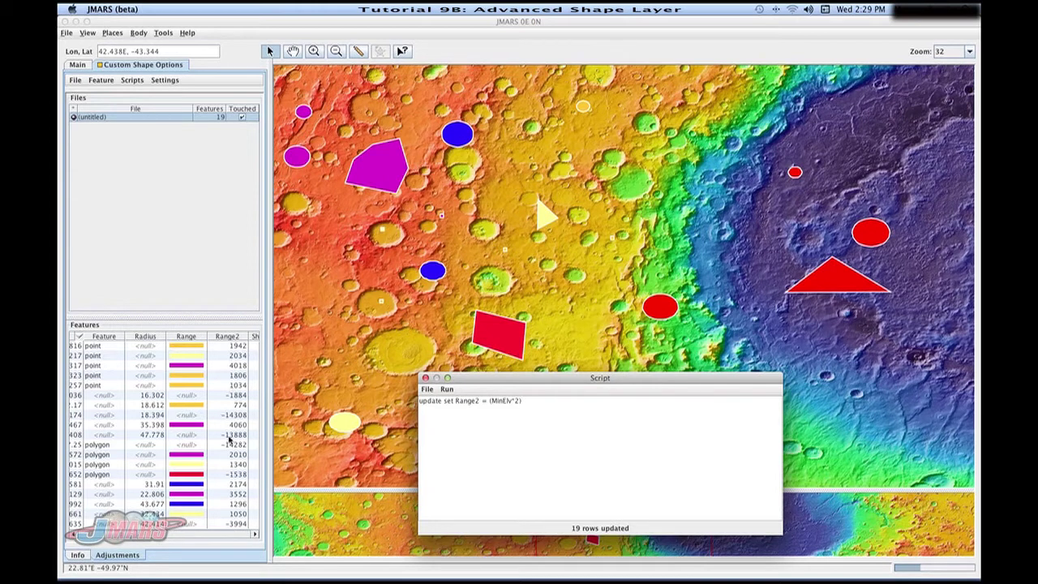
drag(558, 427, 400, 400)
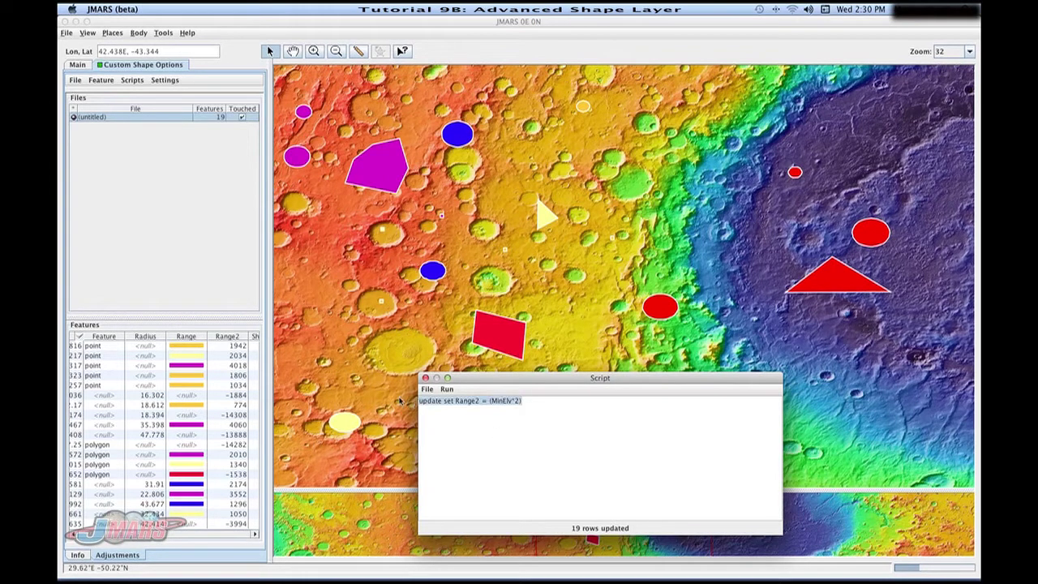
Replace the script with 'select rows where MinElv<2000 and MinElv>1000' and run it, selecting 4 rows.
key(BackSpace)
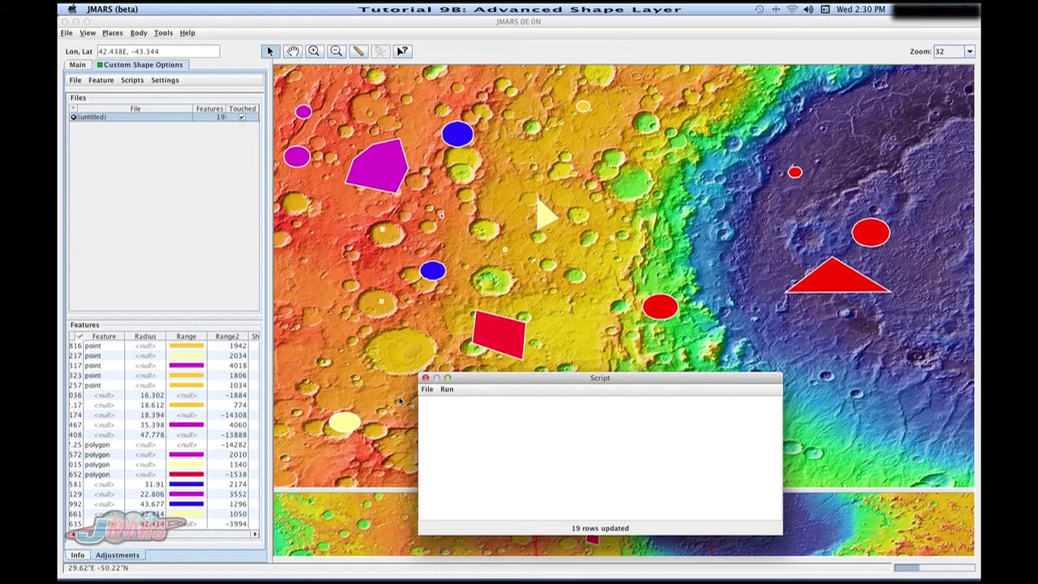
text(select tows where MinElv<2000 and )
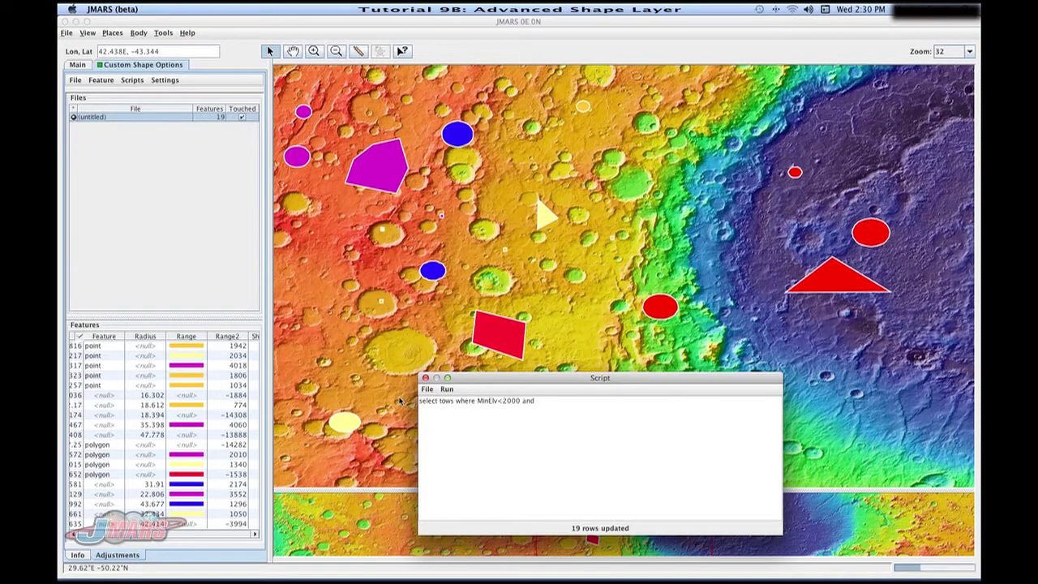
text(MinElv<)
key(BackSpace)
text(>1000)
key(Return)
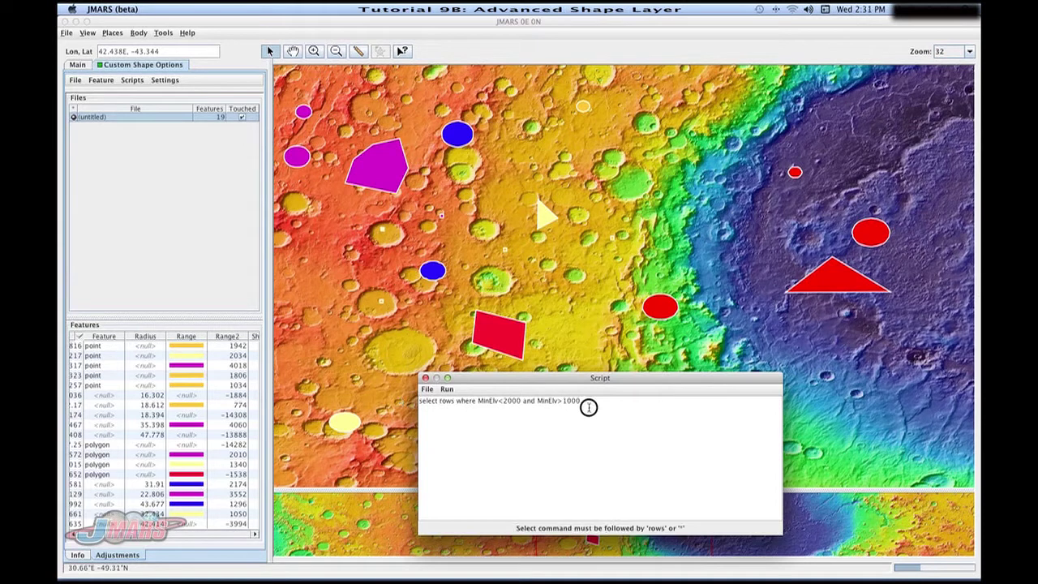
click(447, 390)
click(449, 400)
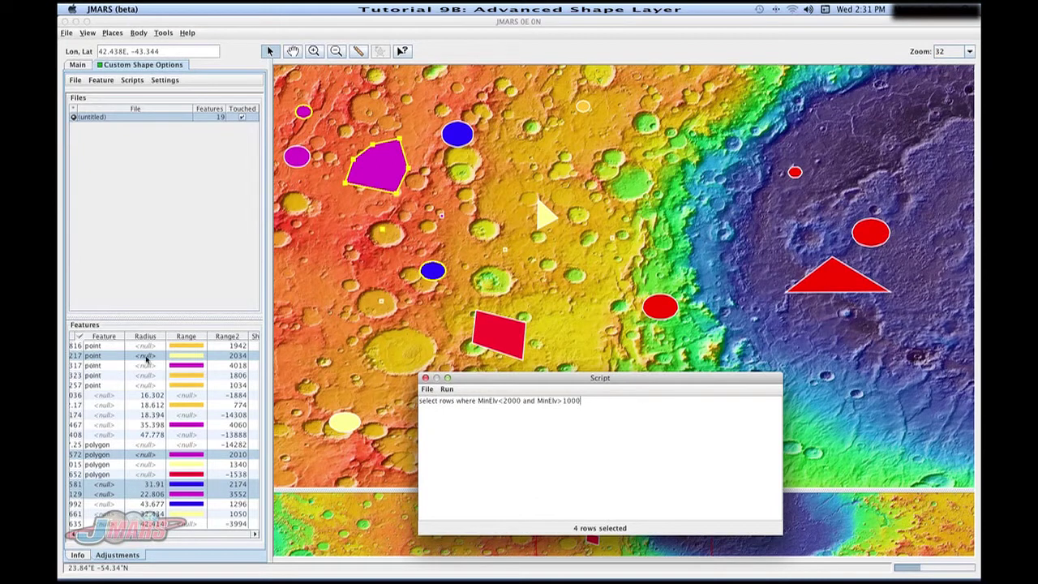
Scroll the Features table left to show MinElv, MaxElv and AveElv for the four selected features.
drag(123, 533, 79, 531)
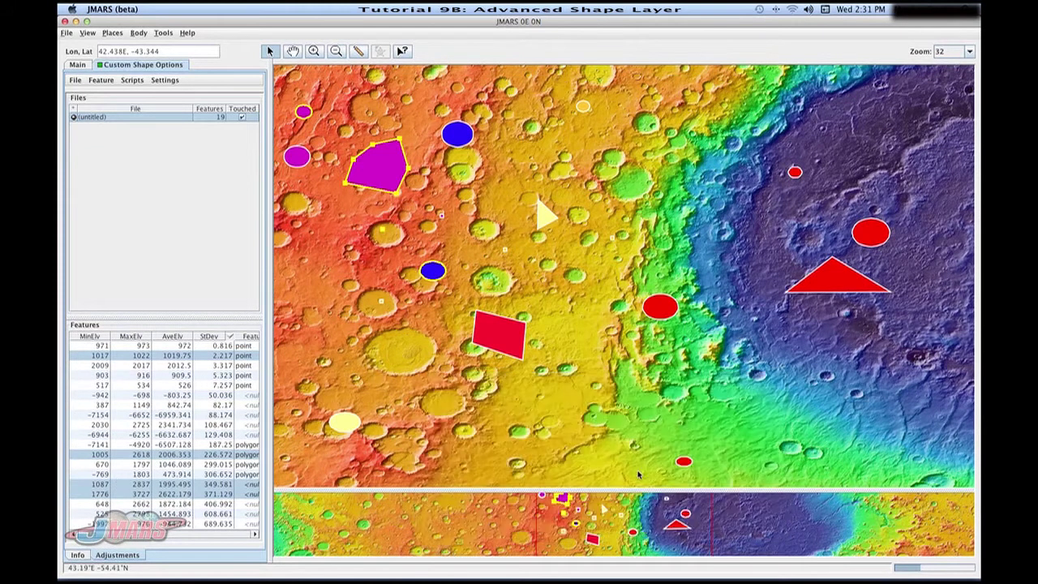